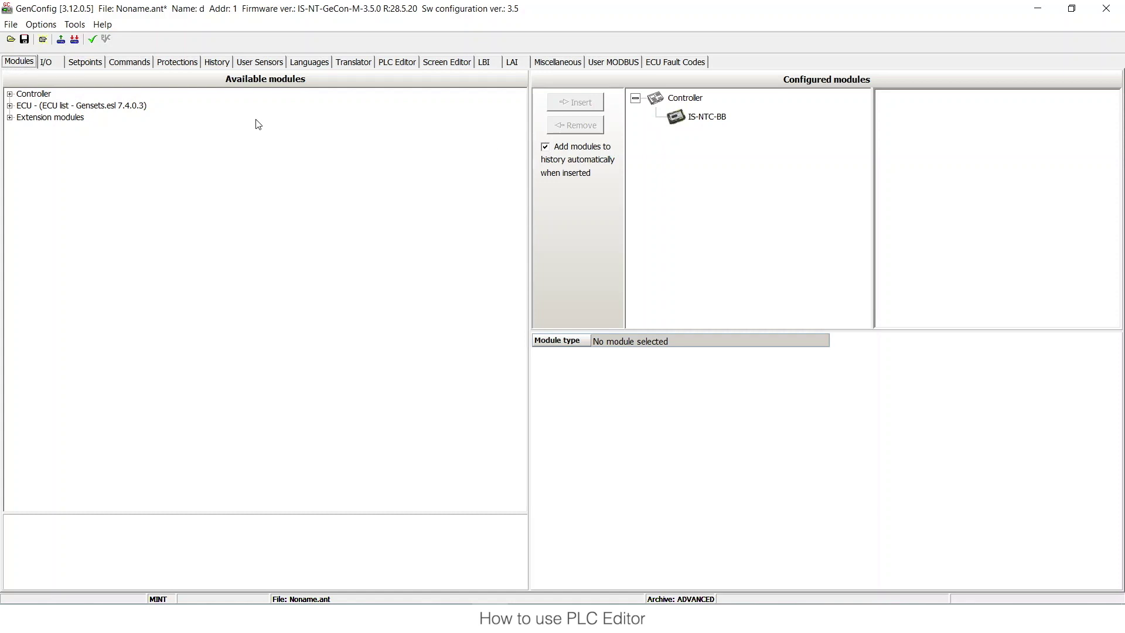
- Switch GenConfig to the PLC Editor page with its empty Sheet 1
left_click(407, 66)
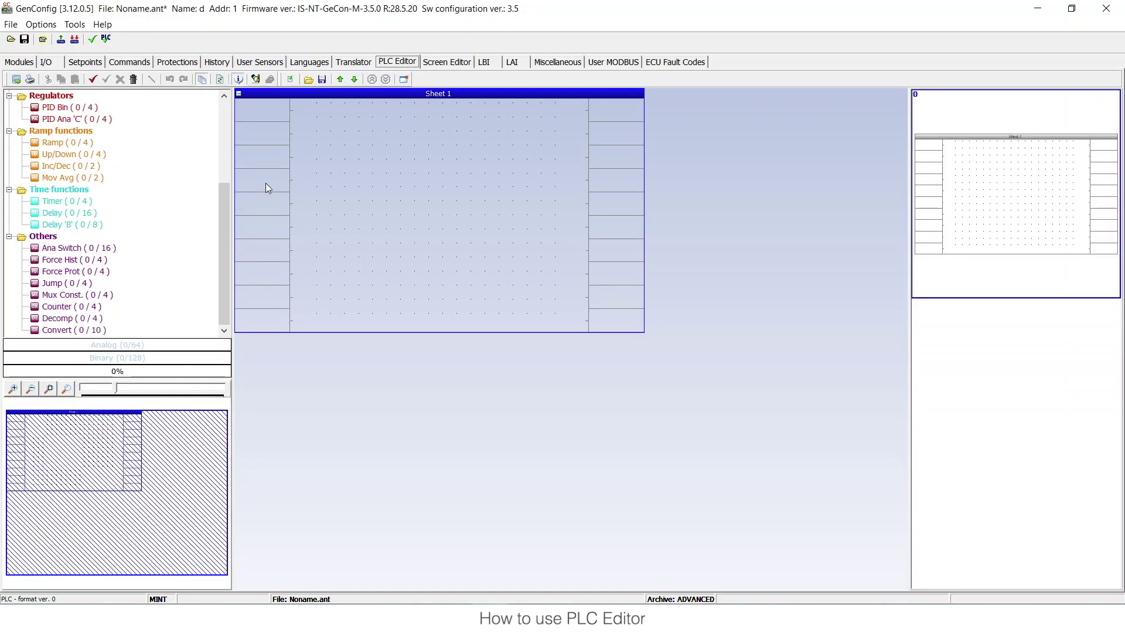
- Enlarge the block list and preview panes, and make Sheet 1 taller and wider
left_click_drag(220, 212, 161, 108)
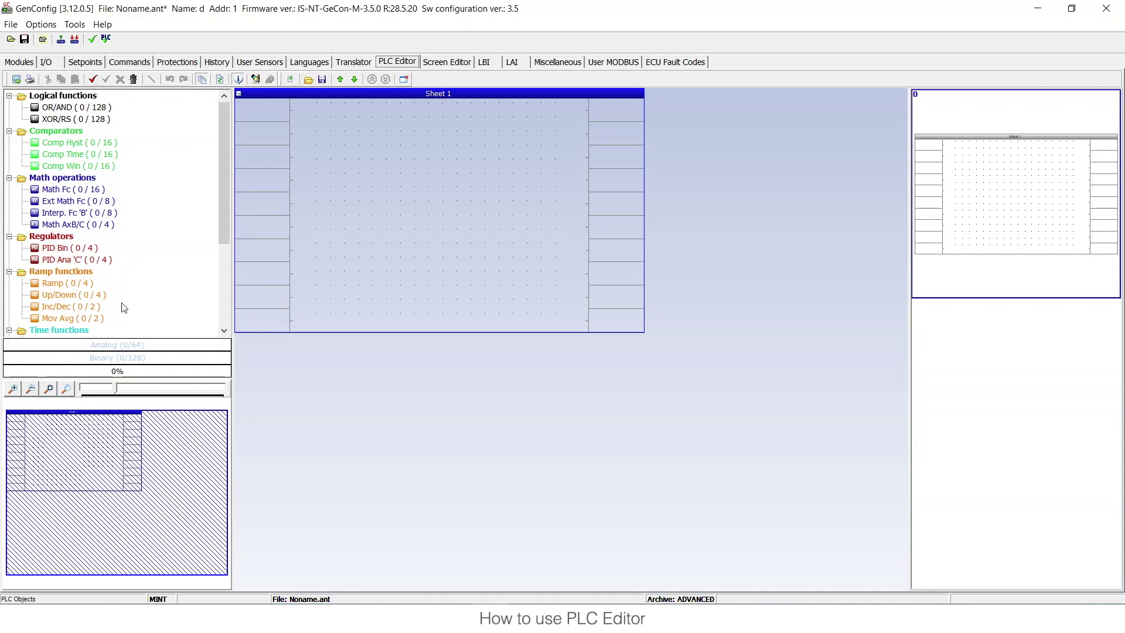
mouse_move(145, 378)
left_mouse_down()
mouse_move(141, 474)
mouse_move(151, 397)
left_mouse_up()
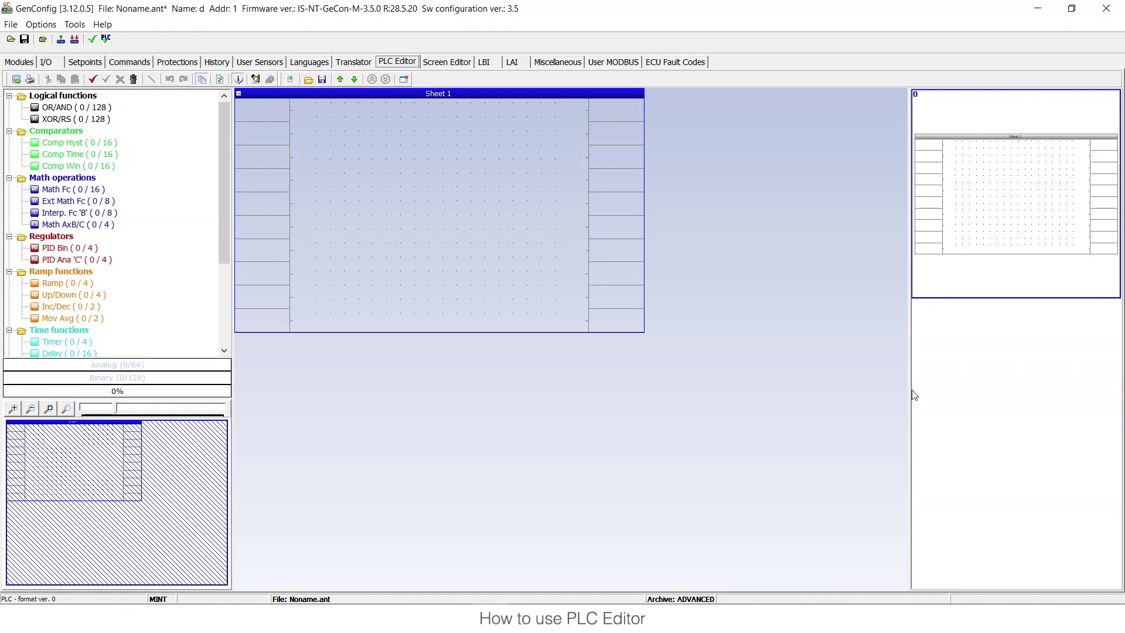
left_click_drag(909, 389, 732, 389)
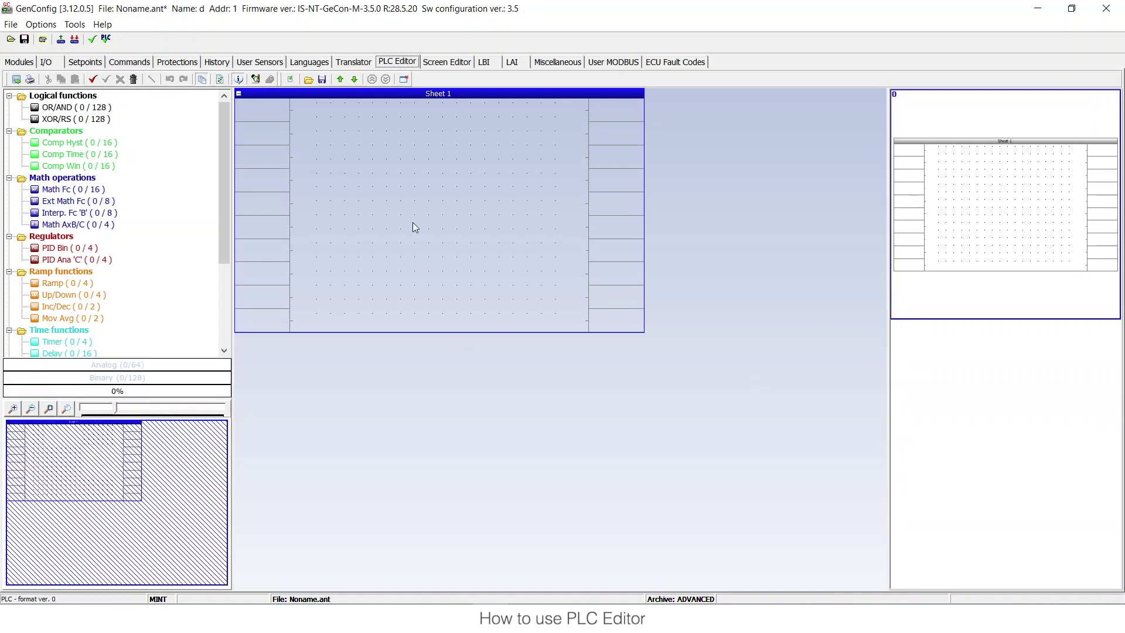
key("Tab")
left_click_drag(429, 331, 434, 495)
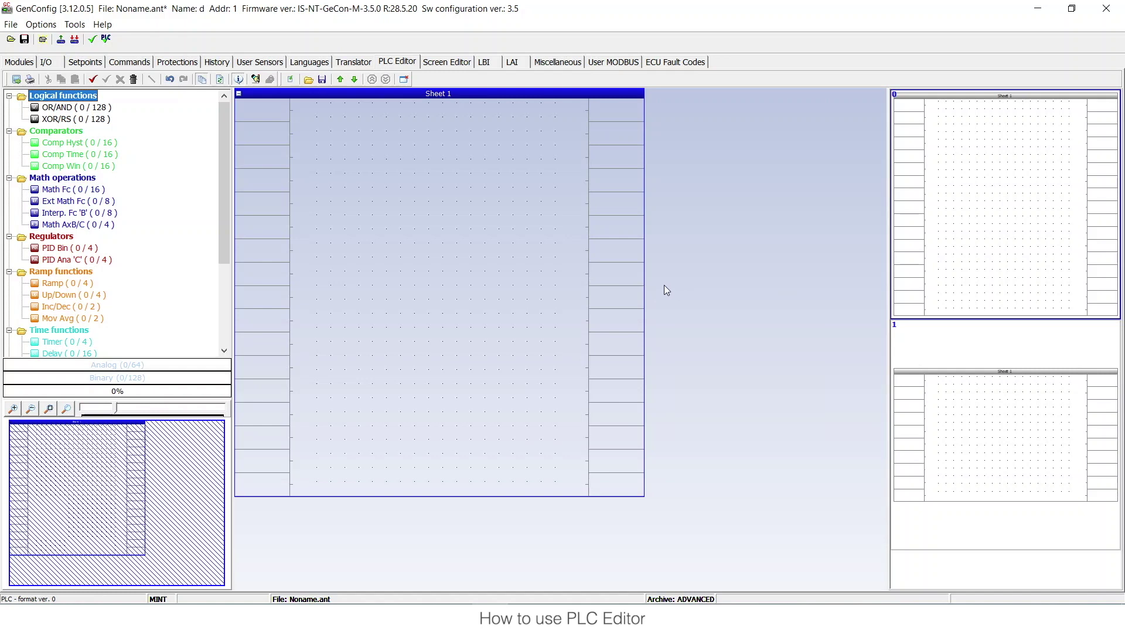
left_click_drag(645, 287, 736, 285)
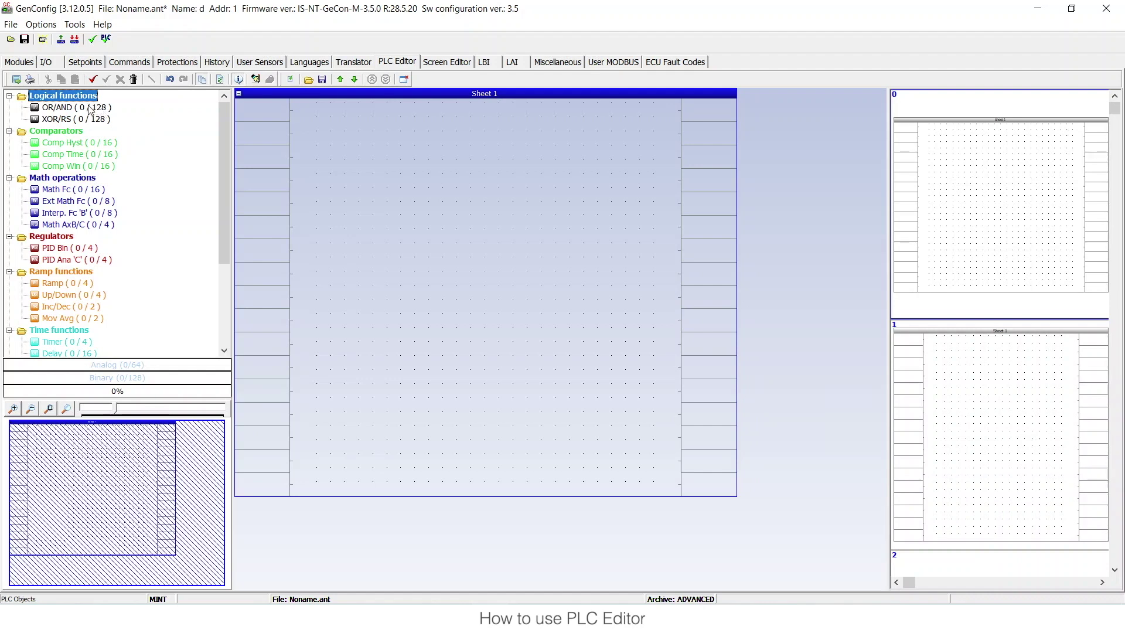
- Place an OR/AND block on Sheet 1 and move it slightly lower
left_click_drag(91, 110, 375, 129)
left_click_drag(458, 150, 459, 150)
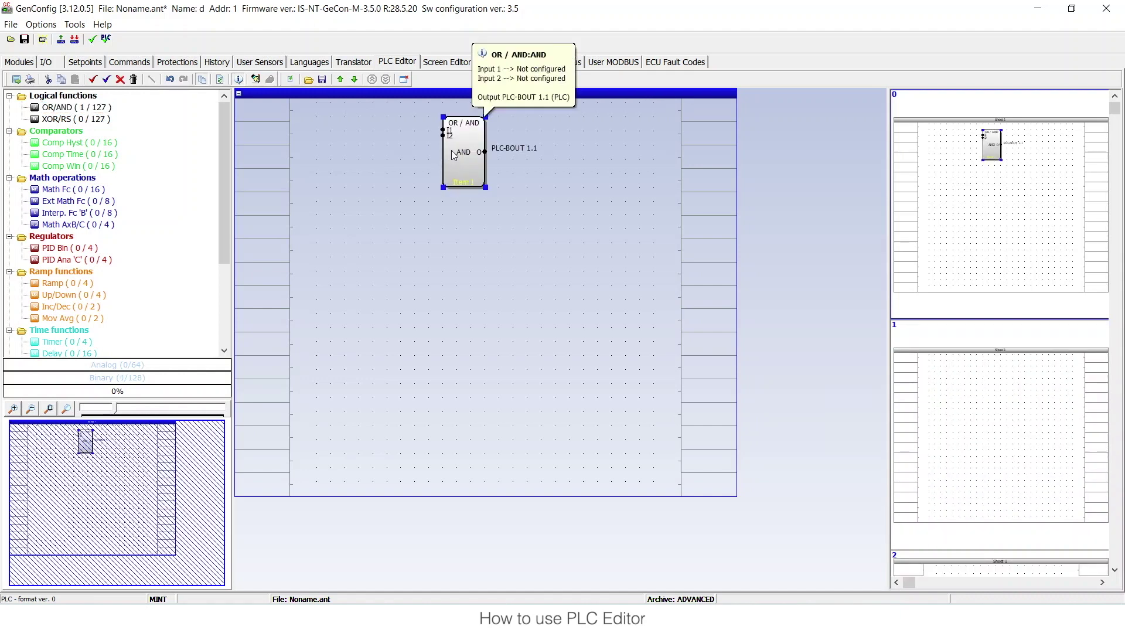
mouse_move(454, 155)
left_mouse_down()
mouse_move(458, 198)
mouse_move(465, 145)
left_mouse_up()
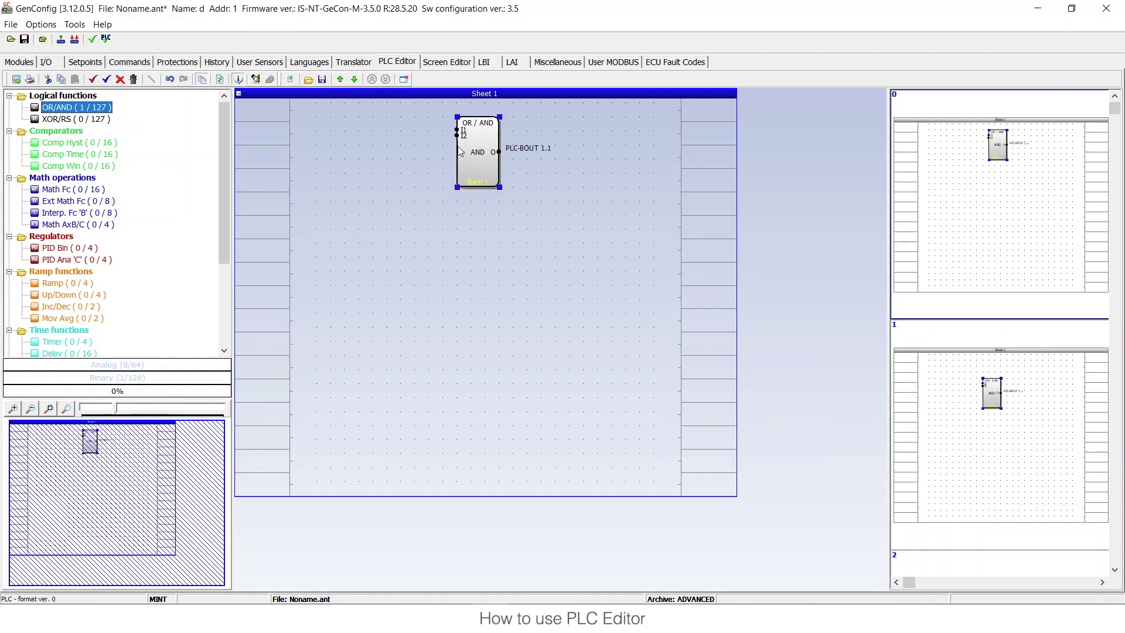
- Add Math Fc and Ramp blocks and arrange all three blocks down the sheet
left_click_drag(64, 189, 435, 250)
left_click_drag(65, 283, 399, 306)
mouse_move(452, 253)
left_mouse_down()
mouse_move(426, 181)
mouse_move(459, 243)
left_mouse_up()
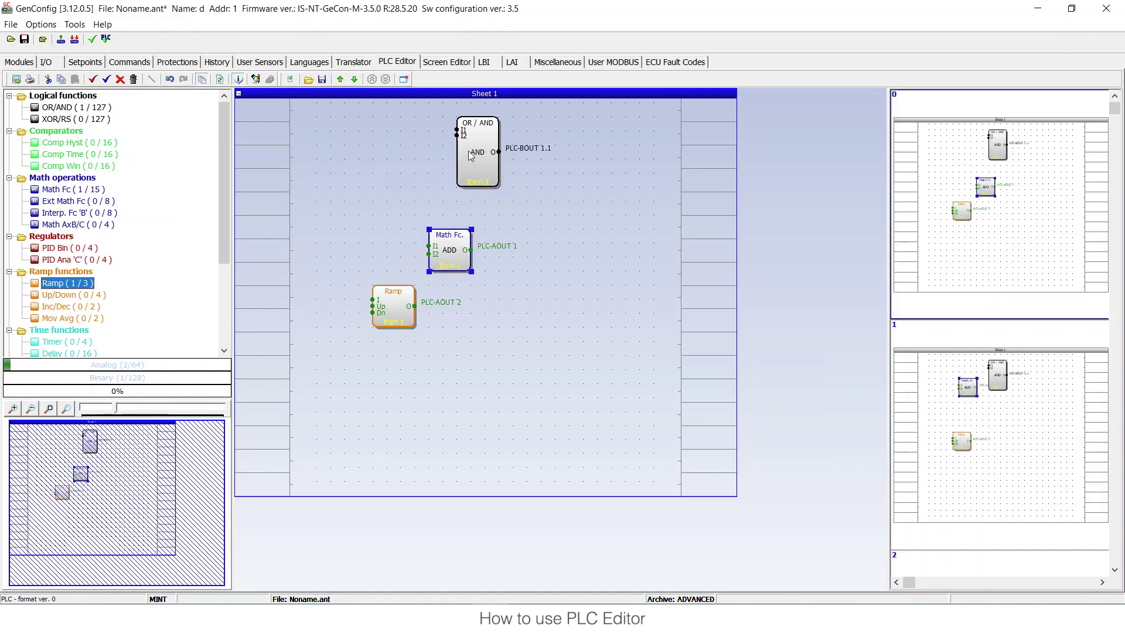
left_click_drag(472, 158, 515, 186)
left_click_drag(463, 243, 421, 173)
left_click_drag(515, 176, 486, 134)
left_click(409, 186)
left_click_drag(409, 186, 436, 242)
left_click_drag(408, 300, 479, 327)
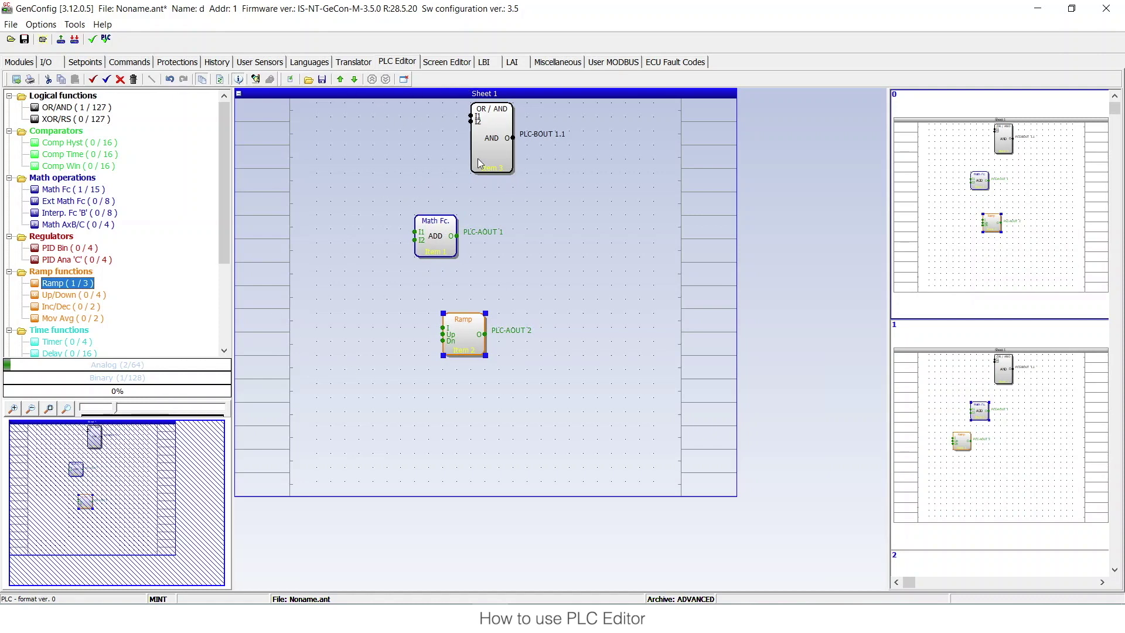
left_click(496, 149)
key("F1")
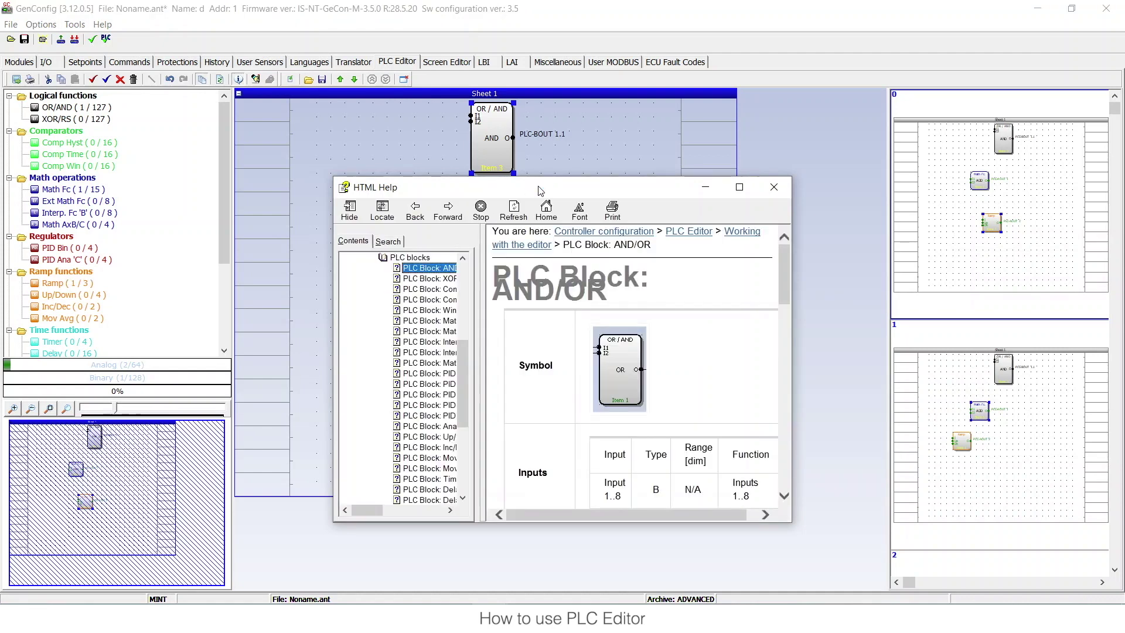
left_click_drag(536, 187, 523, 153)
double_click(523, 153)
scroll(316, 234, "down", 5)
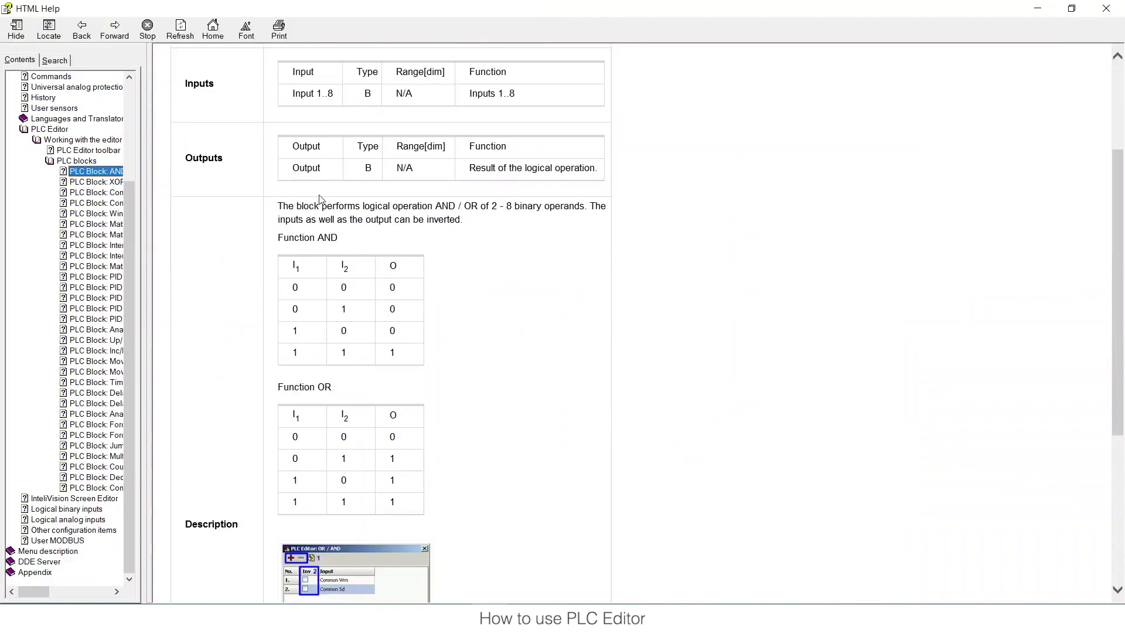
scroll(315, 250, "down", 5)
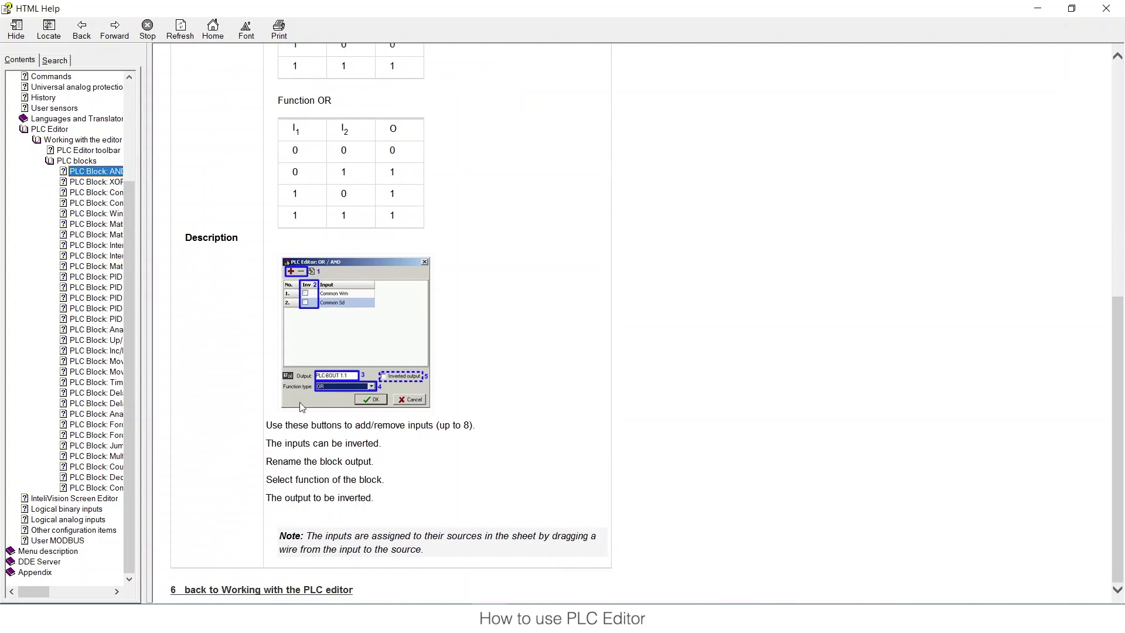
left_click(1105, 8)
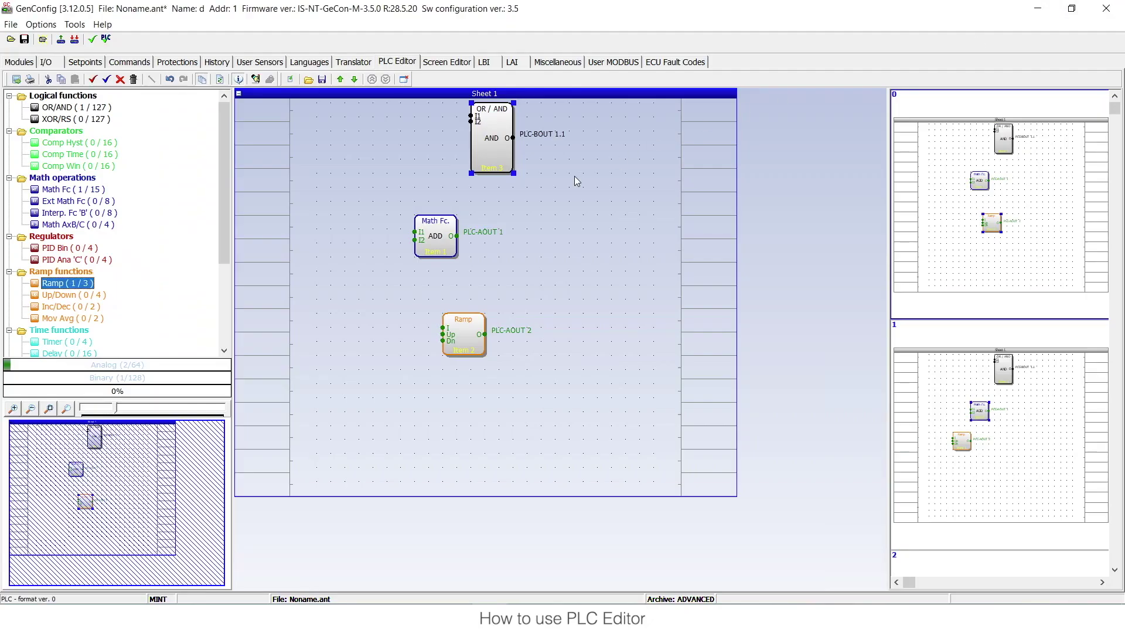
- Change the OR/AND block's function type to OR
double_click(486, 141)
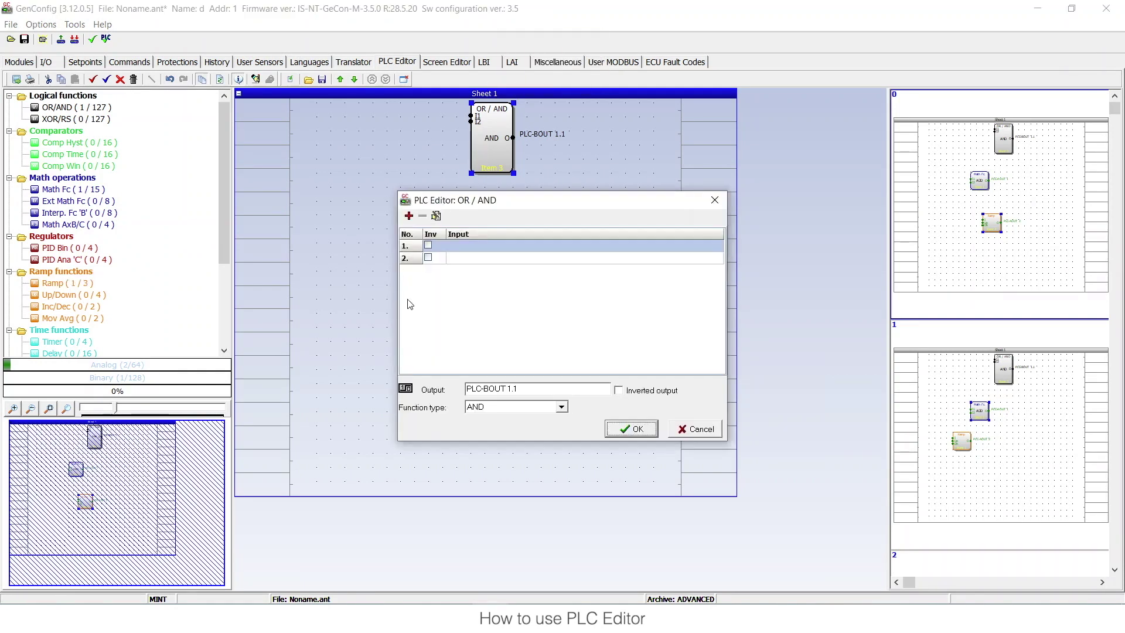
left_click(513, 410)
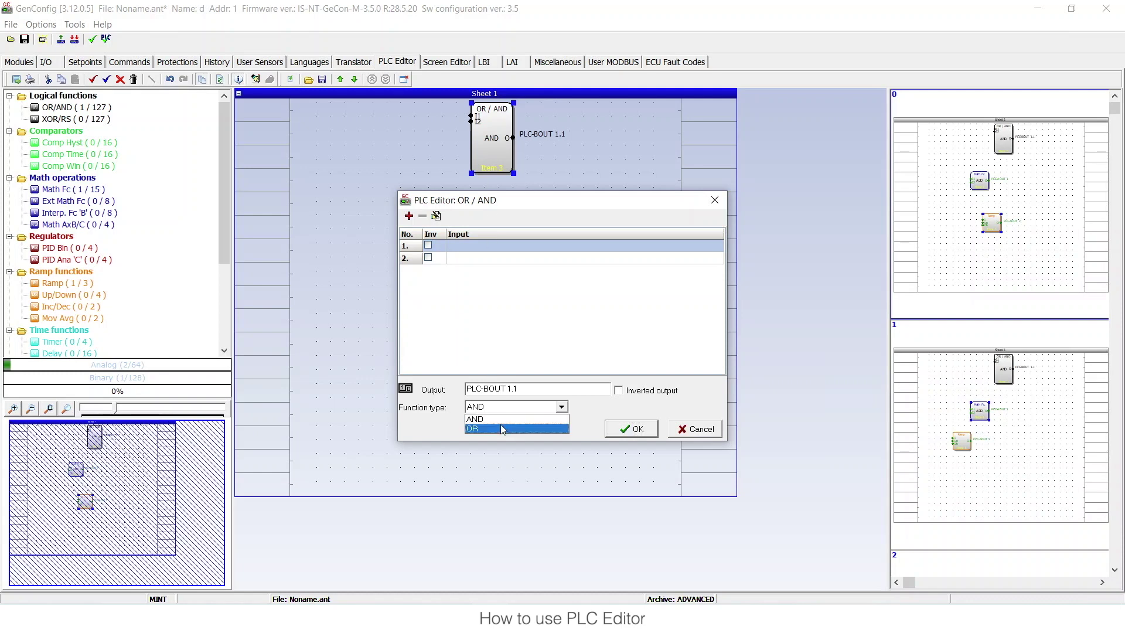
left_click(501, 424)
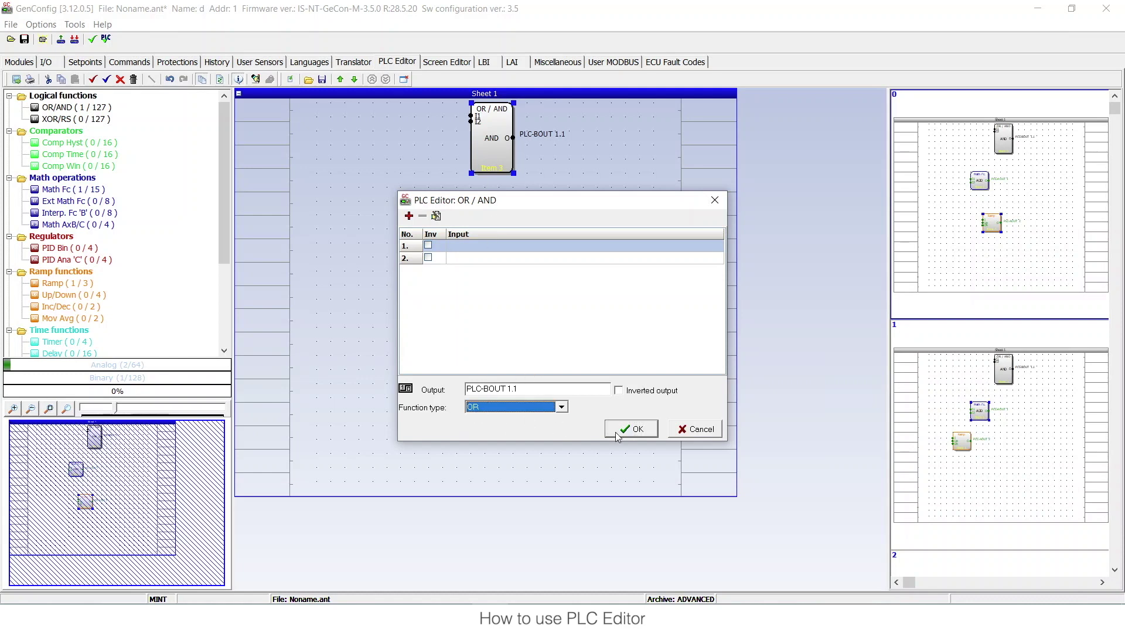
left_click(614, 436)
- Increase the OR block to seven inputs
double_click(485, 156)
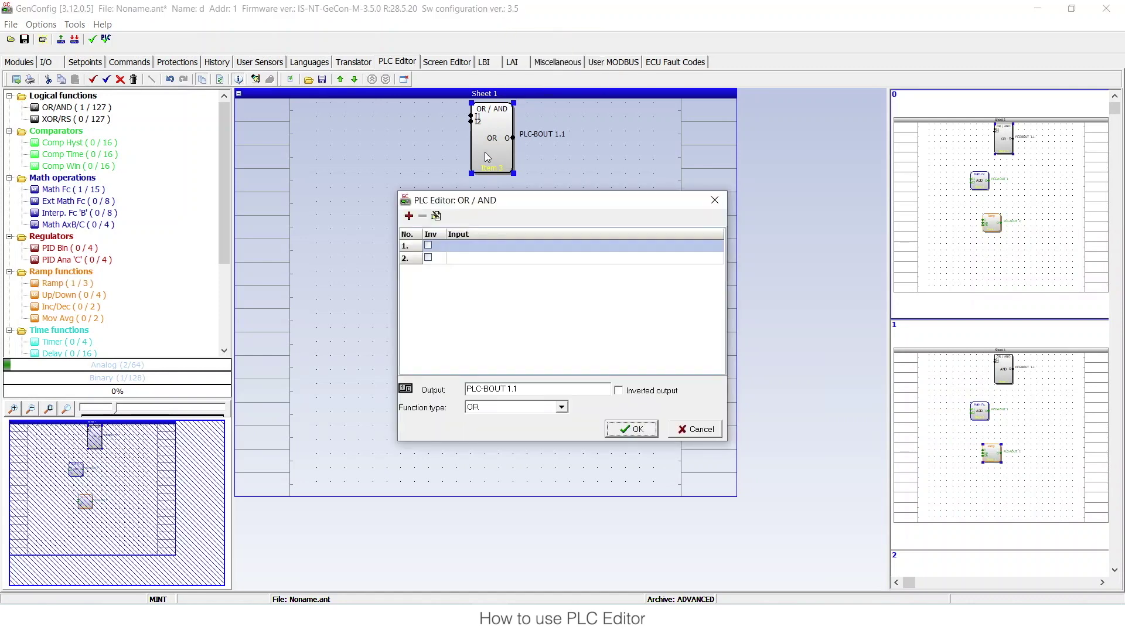
left_click(410, 217)
left_click(410, 217)
left_click(410, 216)
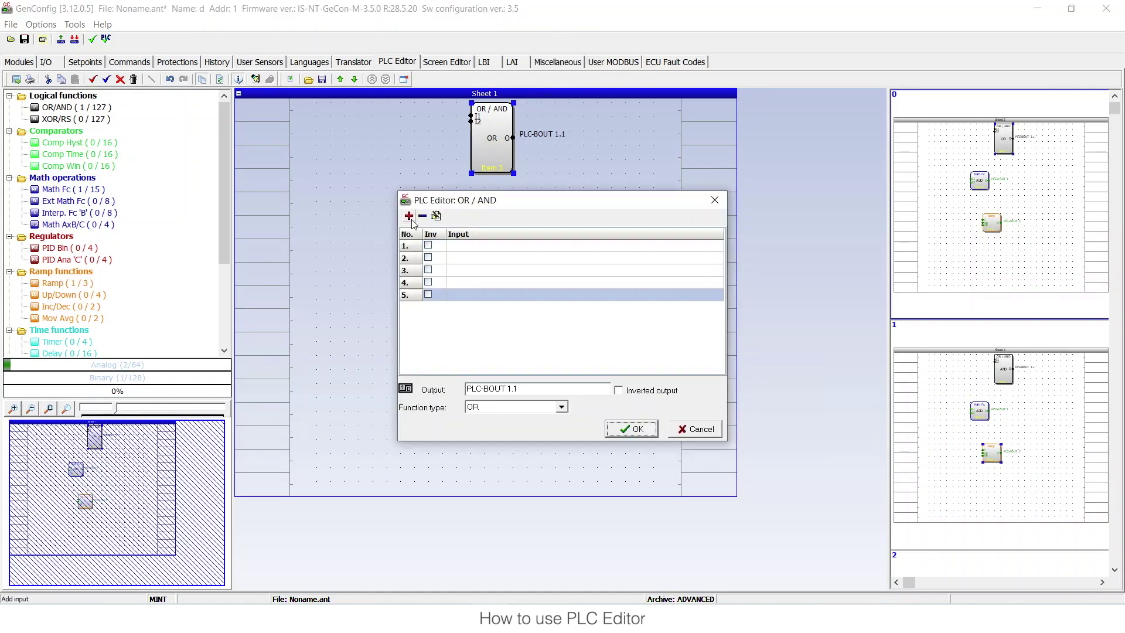
left_click(409, 217)
left_click(409, 217)
left_click(632, 429)
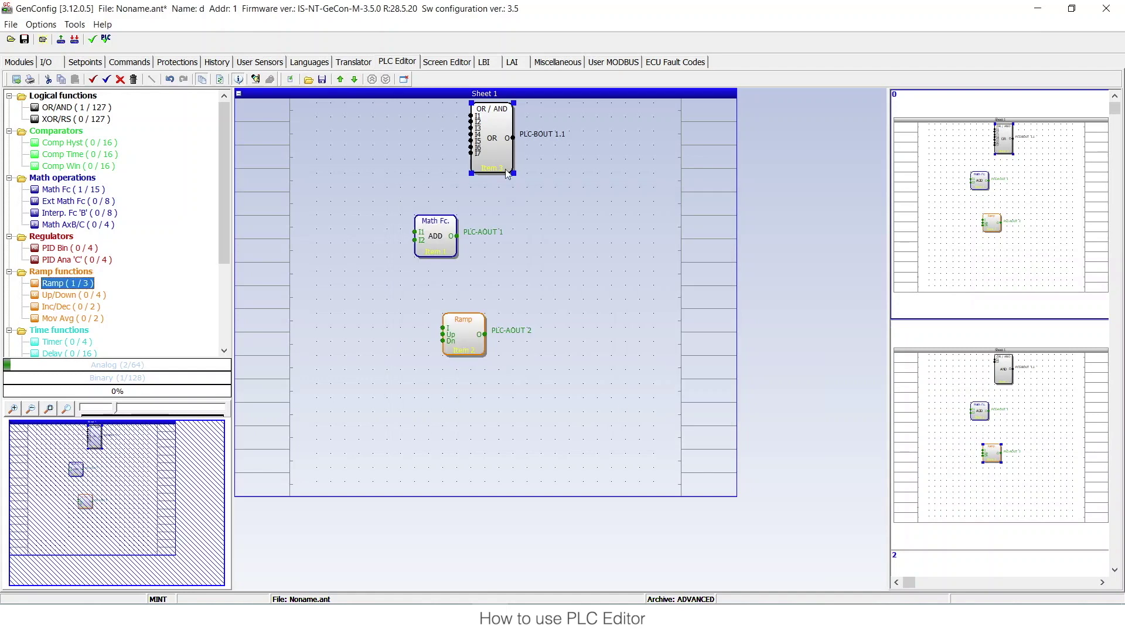
- Invert inputs 1, 4 and 7 of the OR block
double_click(494, 138)
left_click(429, 246)
left_click(428, 282)
left_click(429, 319)
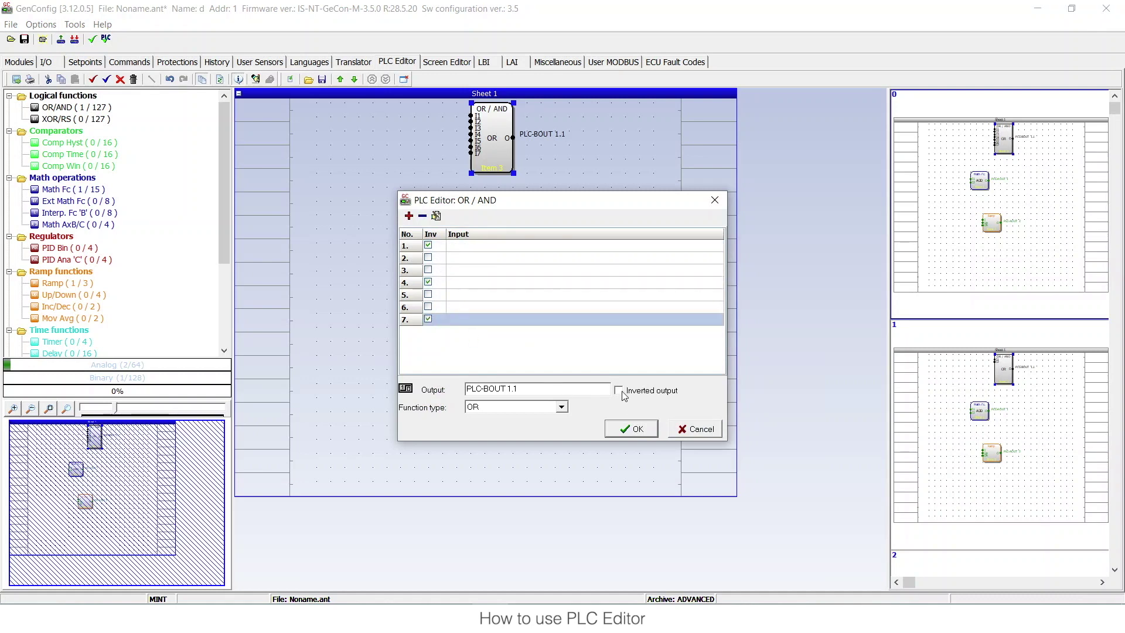
left_click(625, 431)
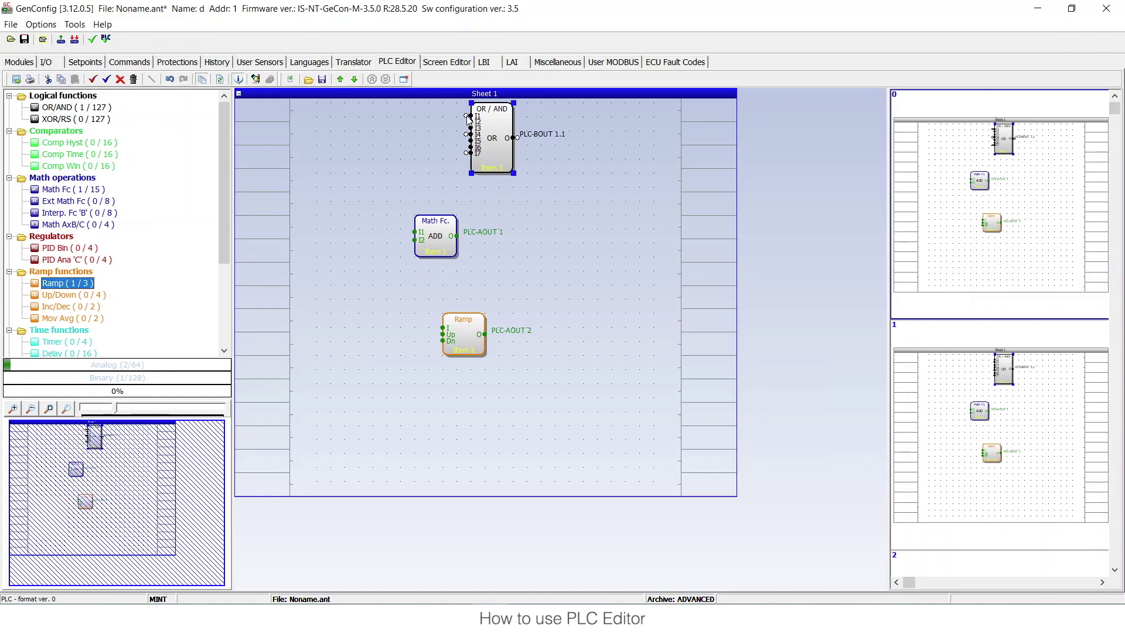
- Place a Comp Hyst comparator block below the Ramp block
mouse_move(476, 121)
mouse_move(513, 138)
mouse_move(468, 341)
left_click(94, 143)
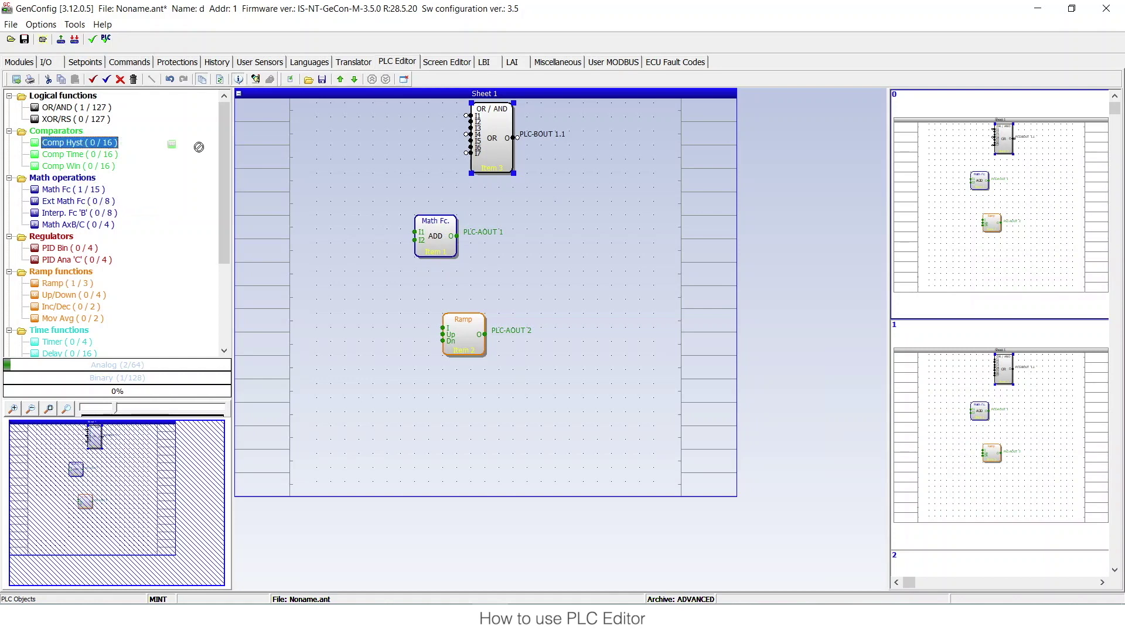
left_click(436, 428)
- Move the OR/AND block left so it lines up above Math Fc
mouse_move(424, 406)
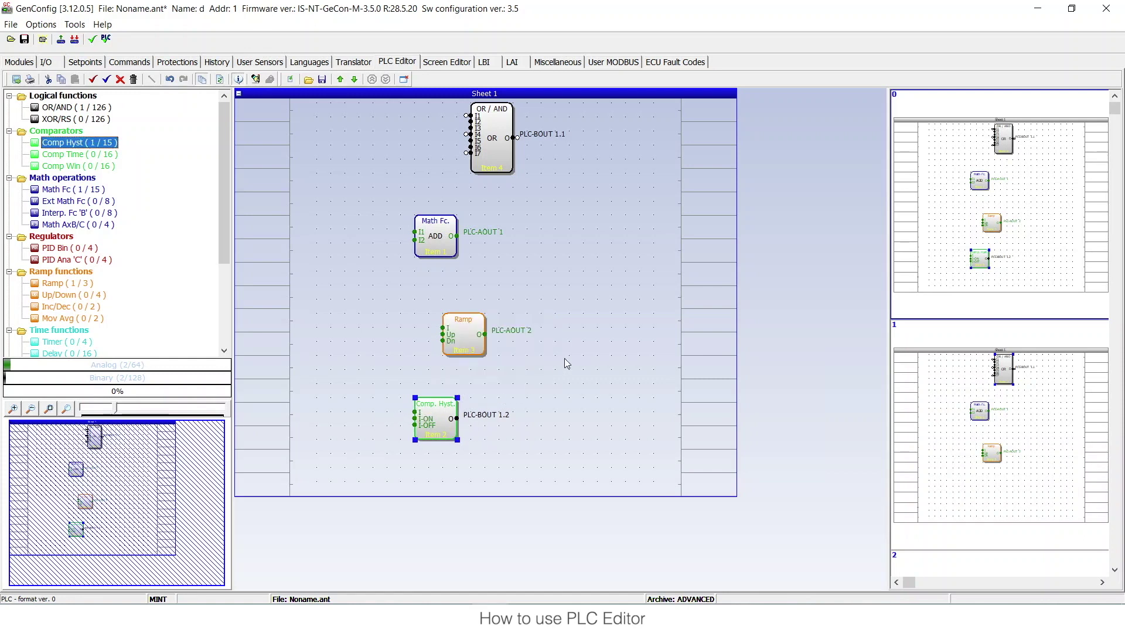
left_click_drag(500, 156, 444, 170)
left_click(278, 128)
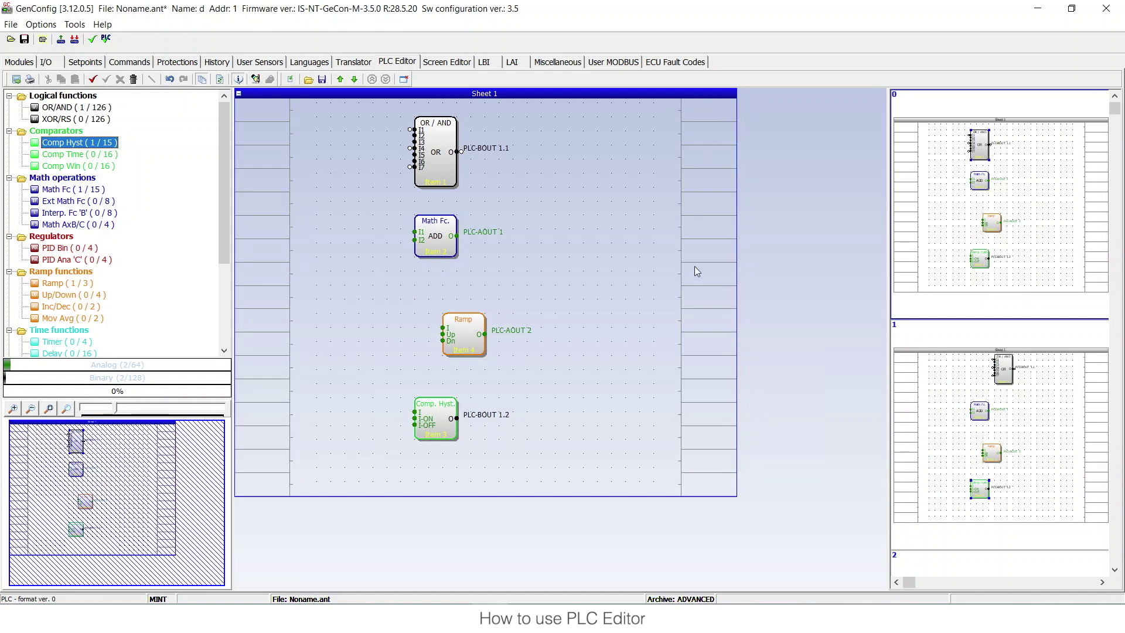
double_click(257, 111)
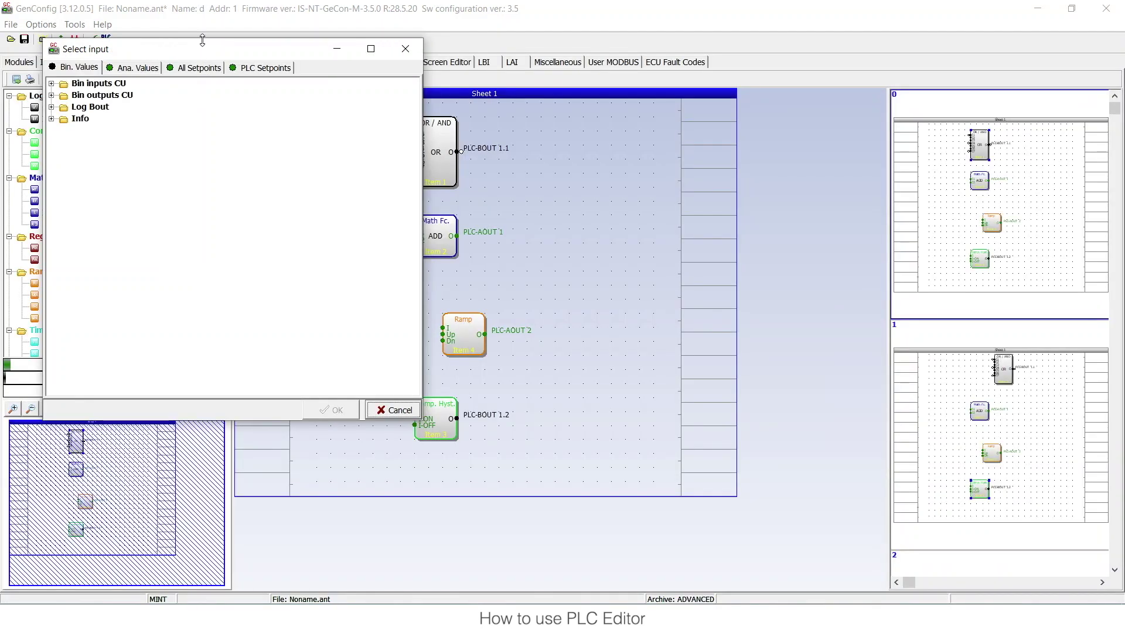
- In the Select input dialog, add Log Bout's Man mode as Sheet 1's first input
left_click_drag(202, 50, 617, 96)
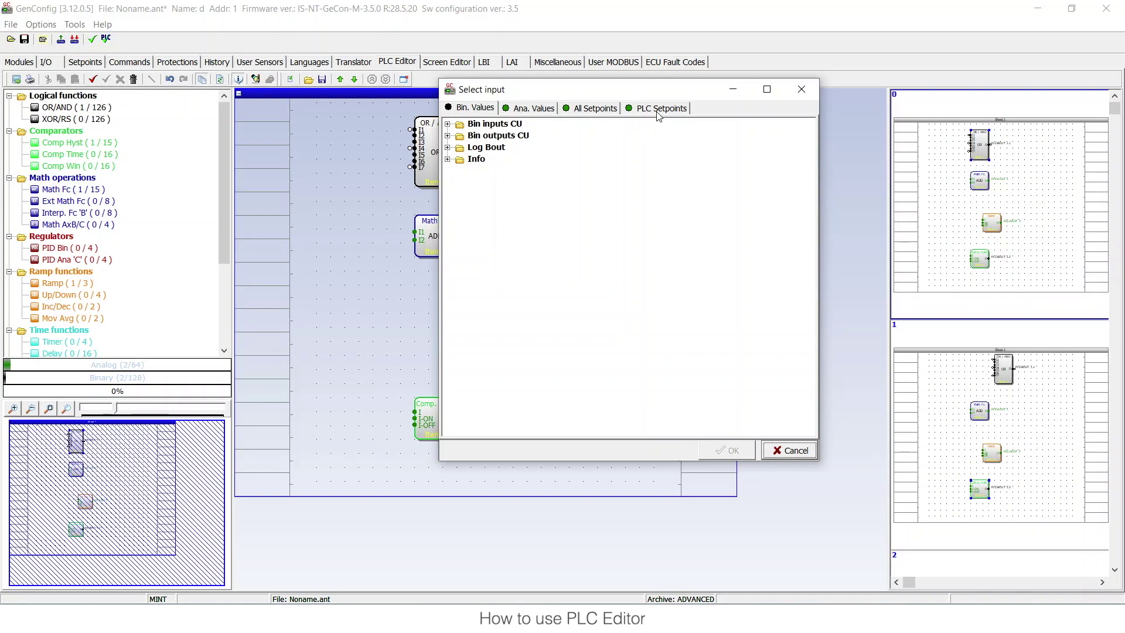
left_click(448, 124)
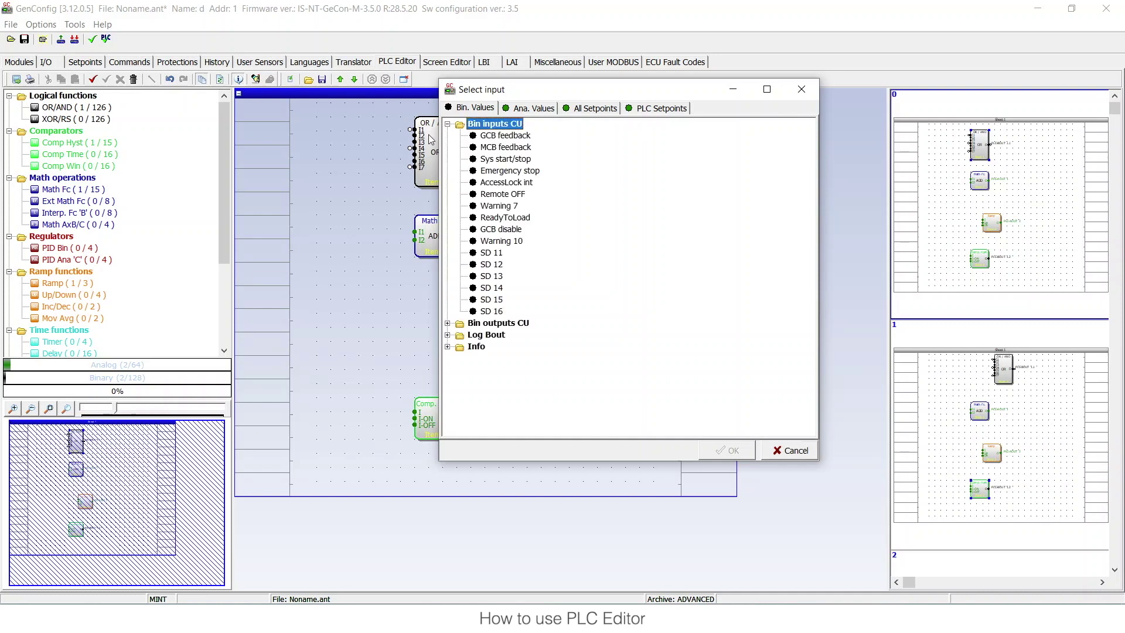
left_click(497, 137)
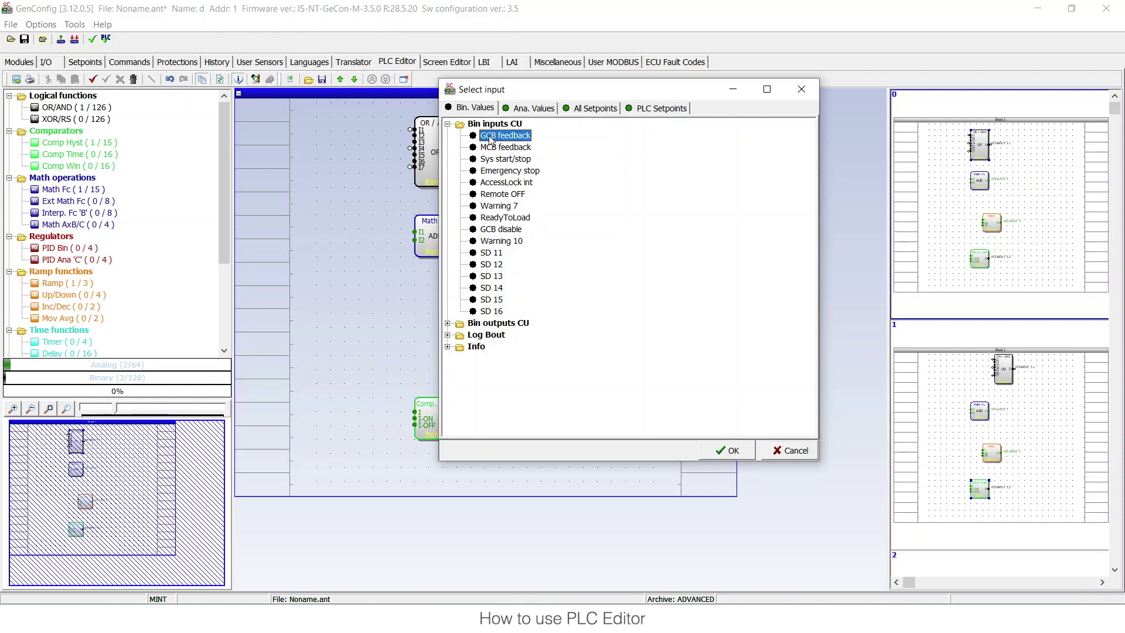
left_click(447, 324)
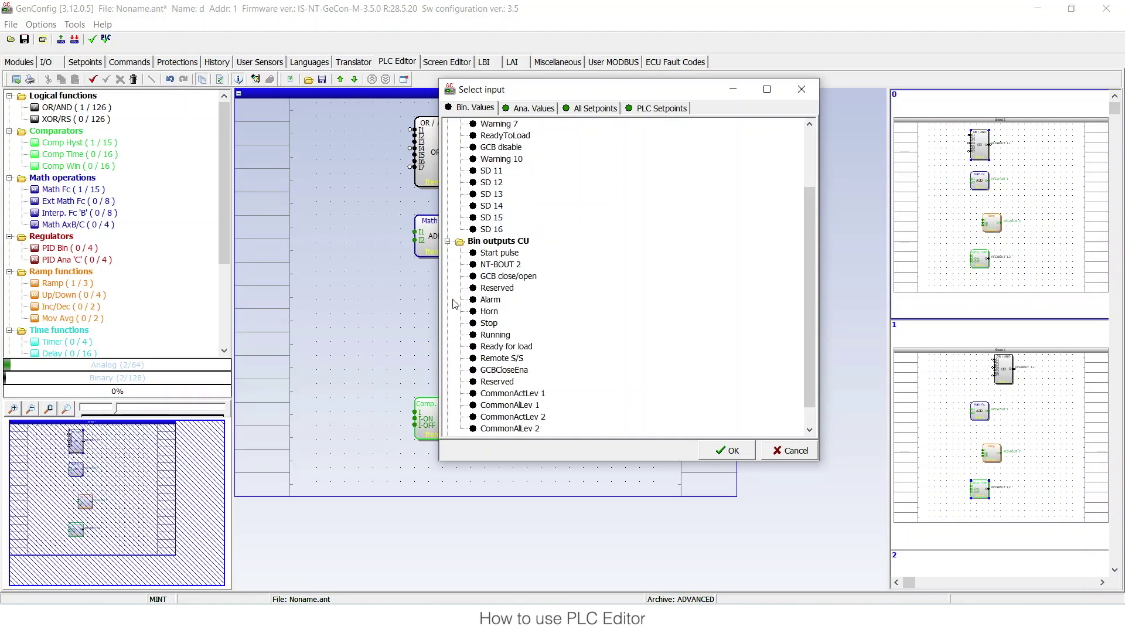
left_click(449, 242)
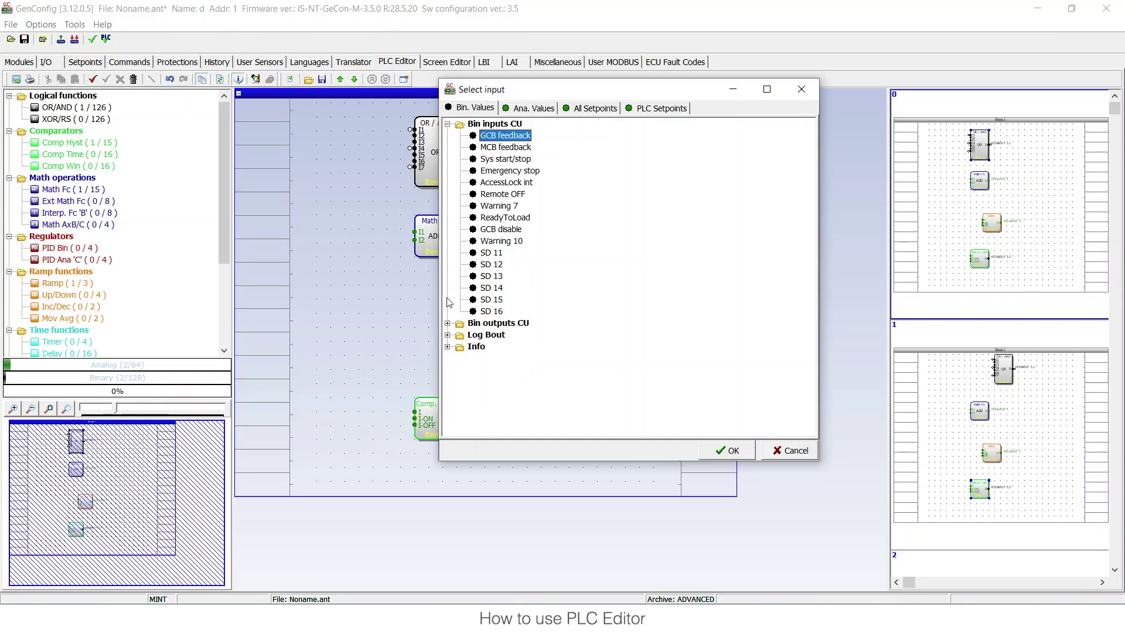
left_click(448, 335)
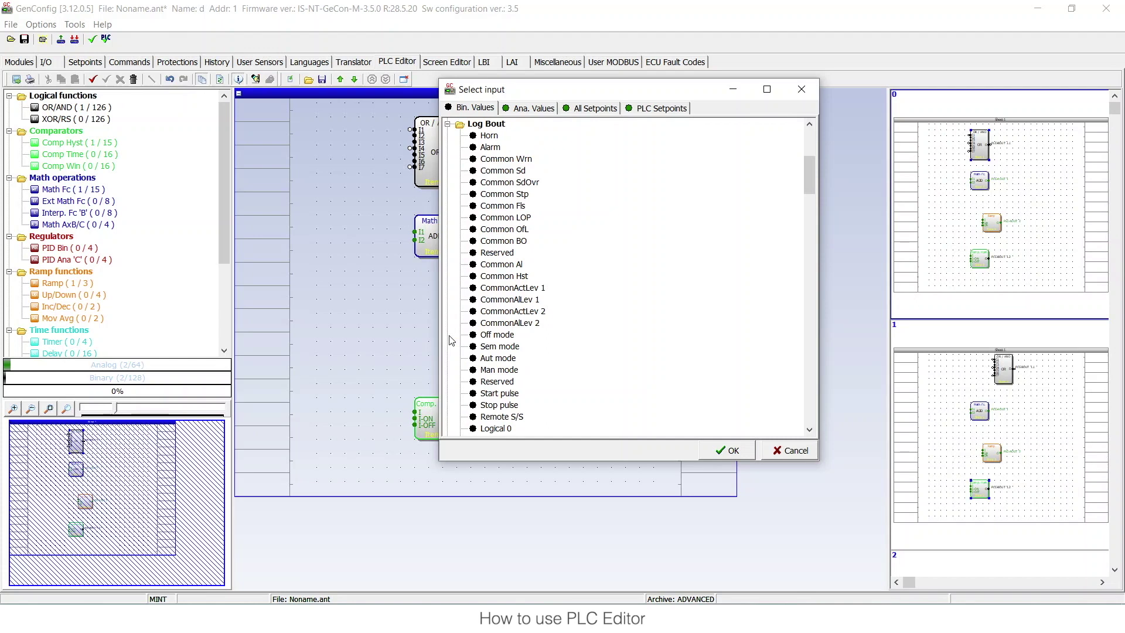
scroll(480, 327, "down", 1)
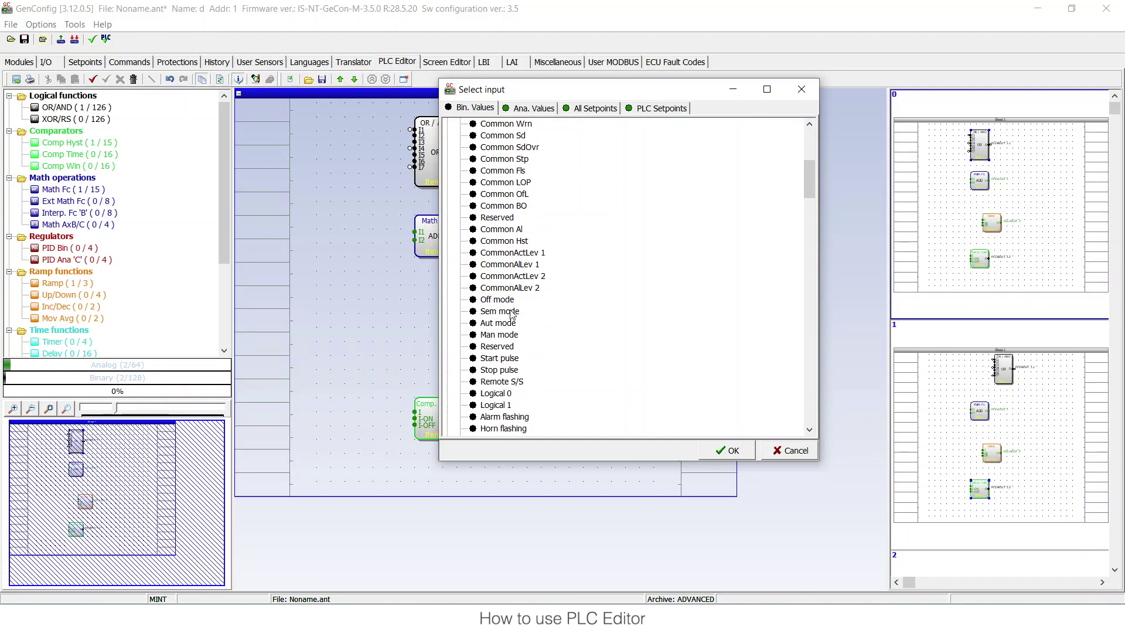
double_click(507, 335)
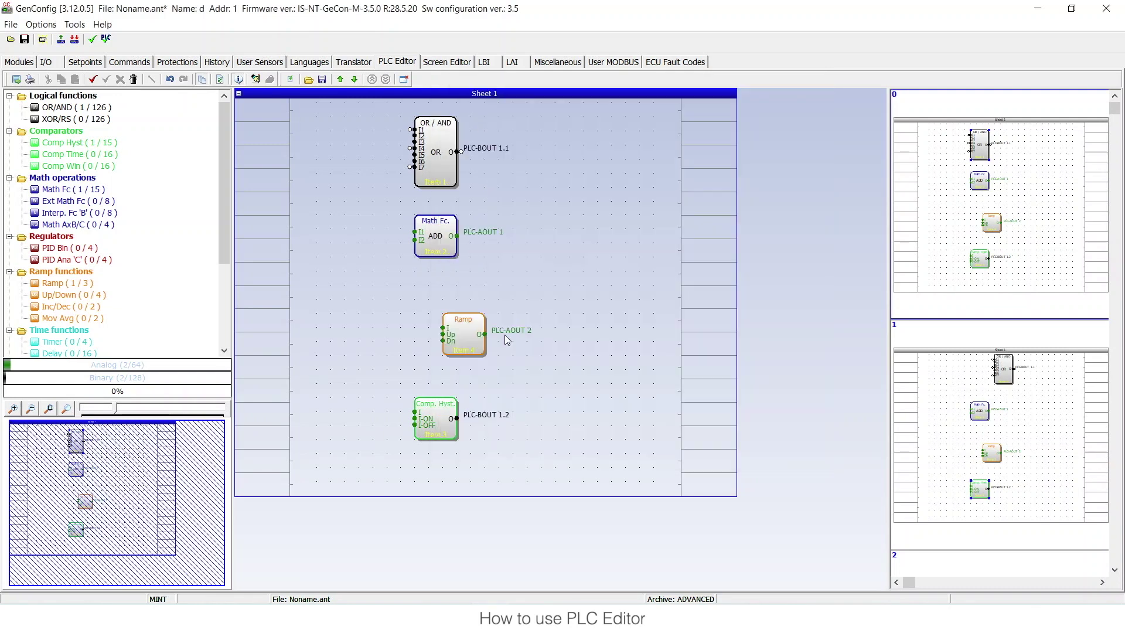
- Reduce the OR block to non-inverted inputs I1 and I2 with a non-inverted output
double_click(425, 166)
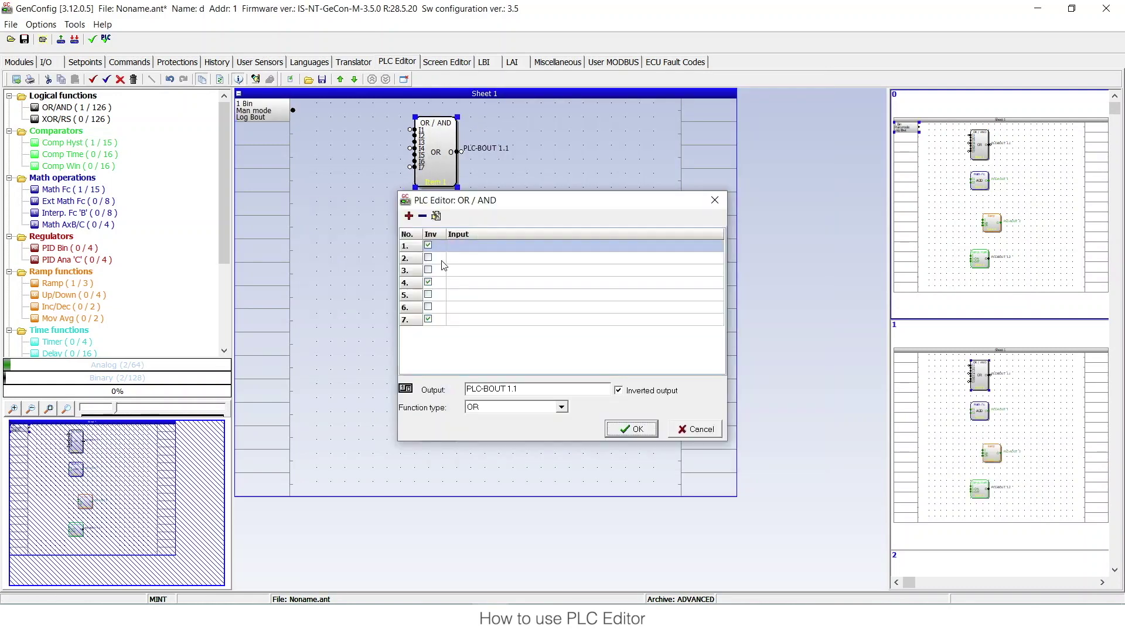
left_click(423, 216)
left_click(422, 215)
left_click(422, 216)
left_click(422, 215)
left_click(422, 216)
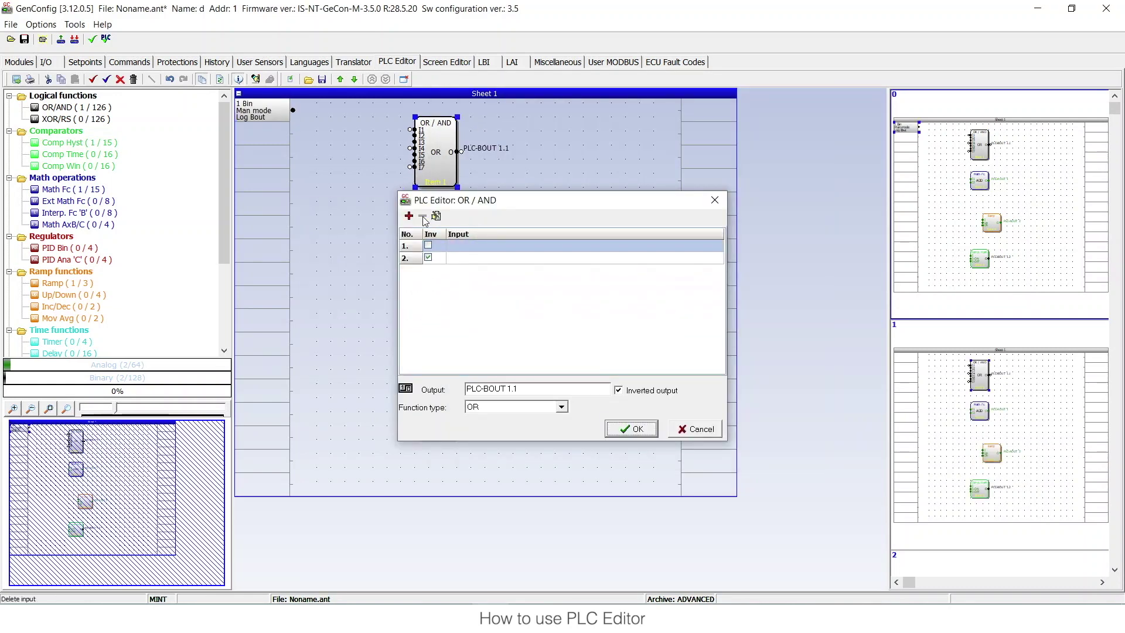
left_click(429, 257)
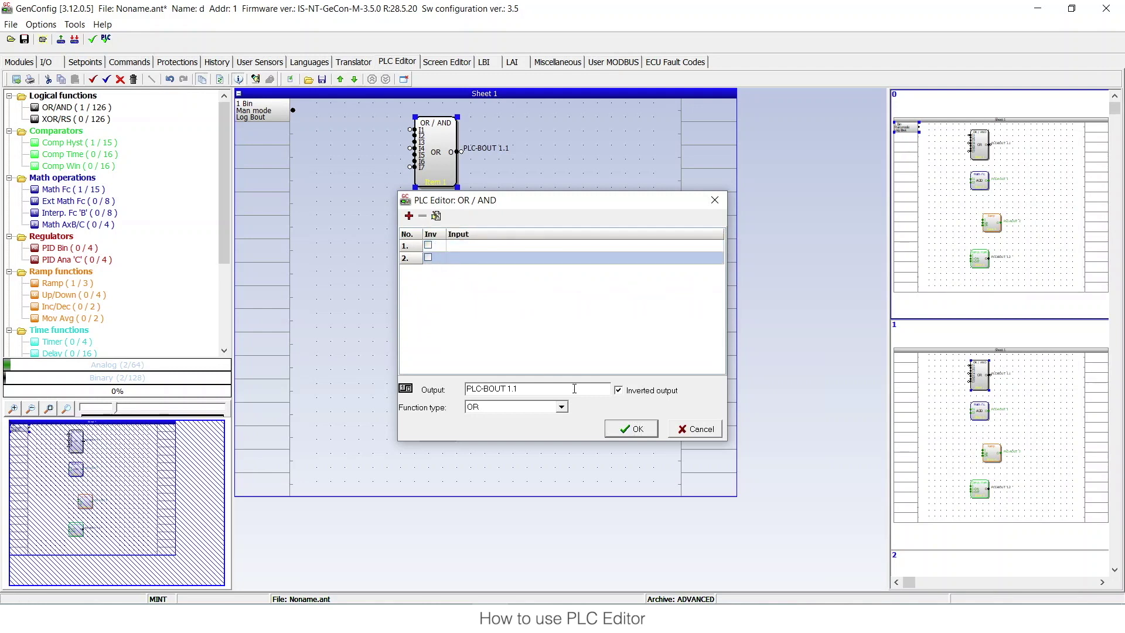
left_click(561, 406)
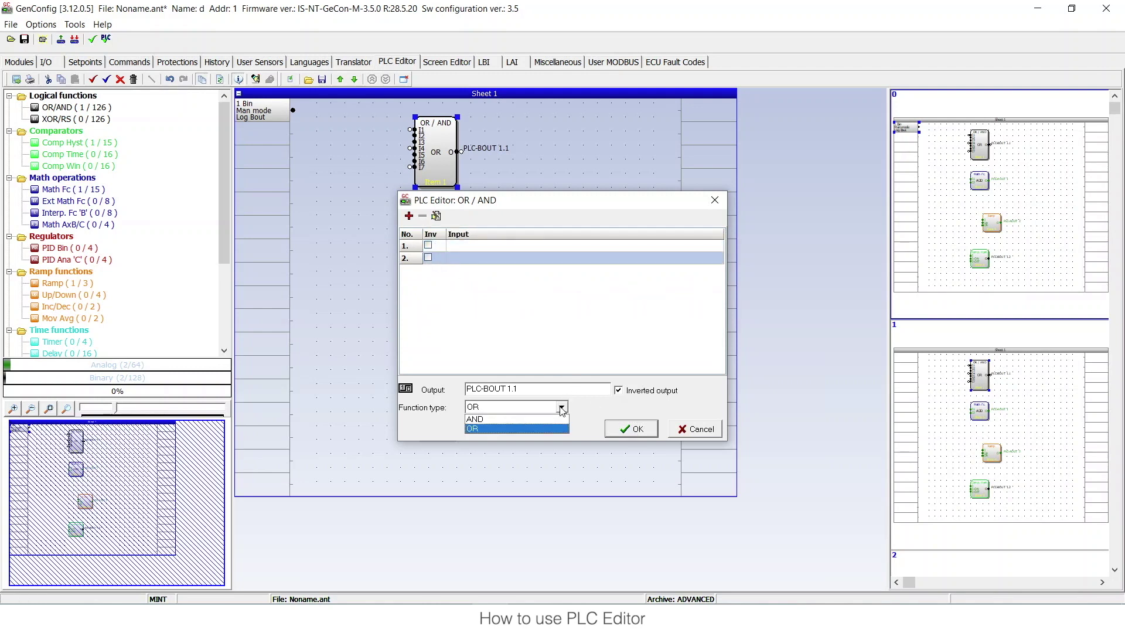
left_click(527, 428)
left_click(618, 390)
left_click(631, 428)
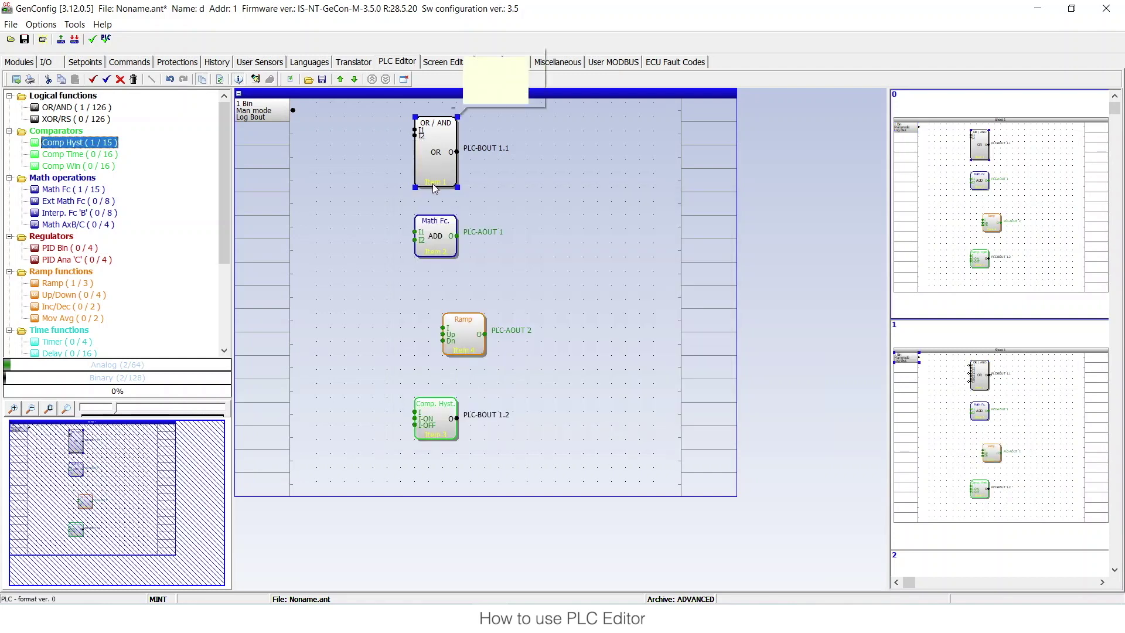
- Wire Man mode to I1 and Off mode to I2, and route OR output to PLC-BOUT 1.1
left_click(298, 112)
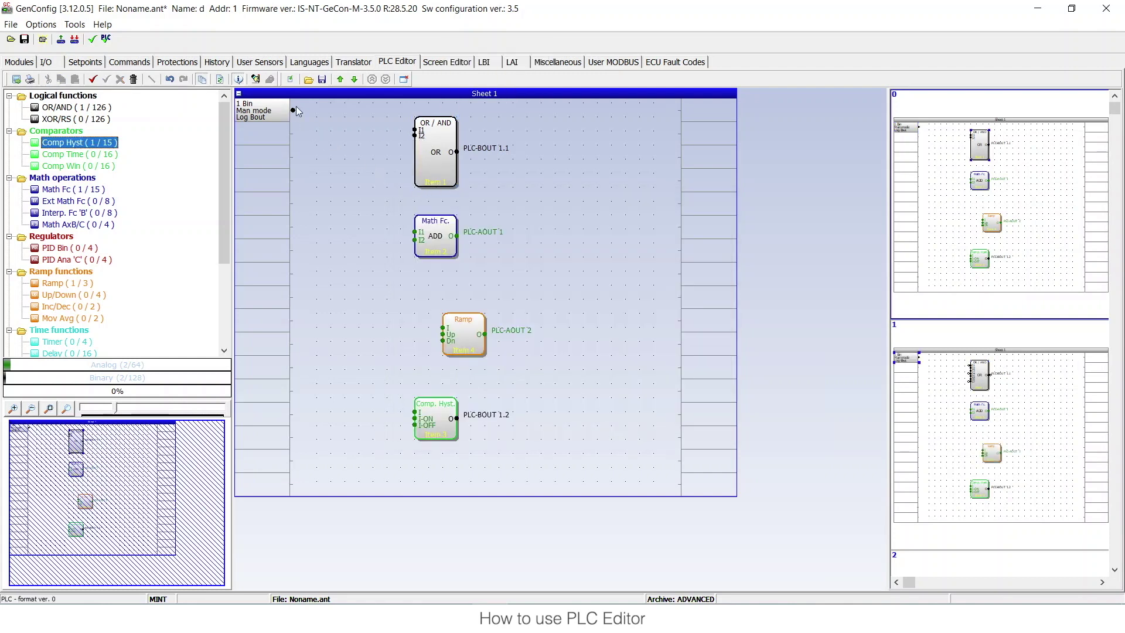
left_click_drag(294, 111, 416, 130)
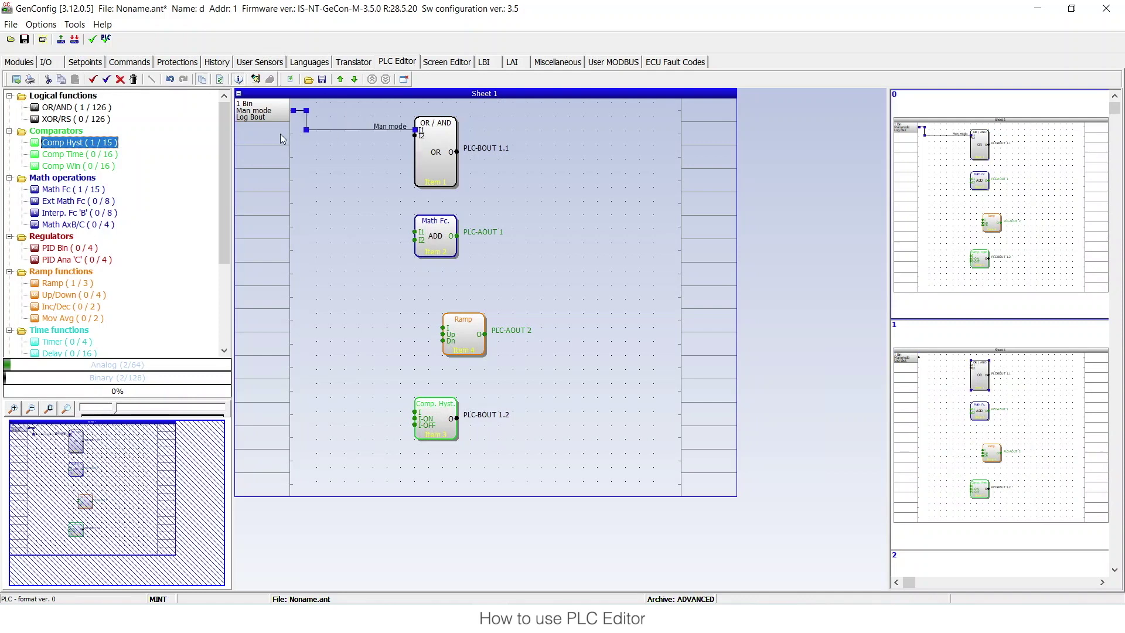
double_click(278, 134)
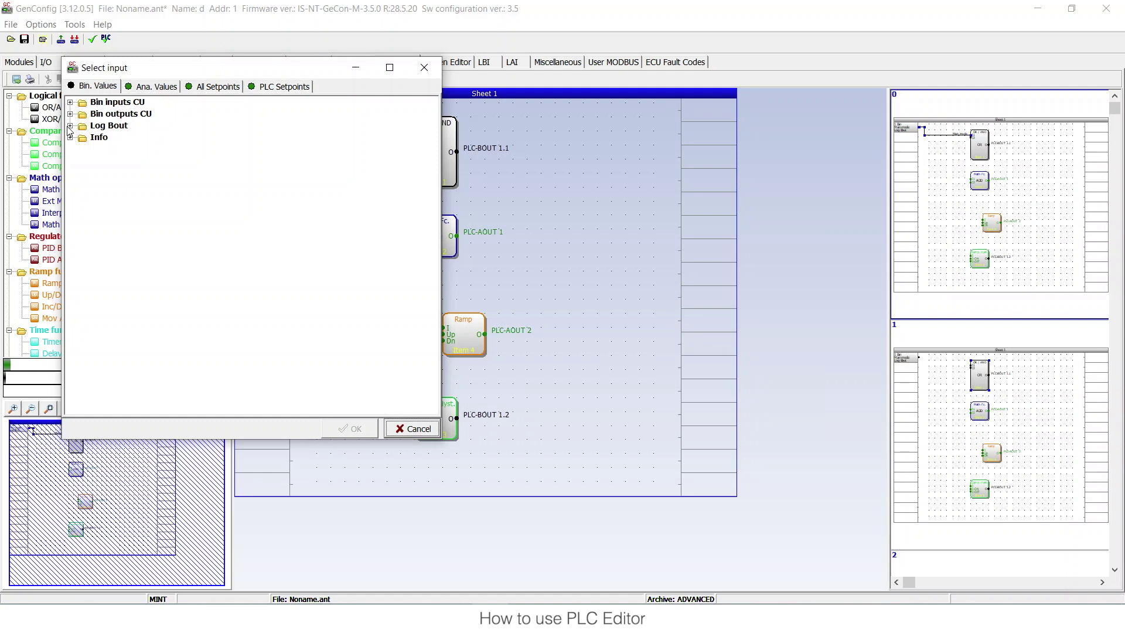
left_click(69, 126)
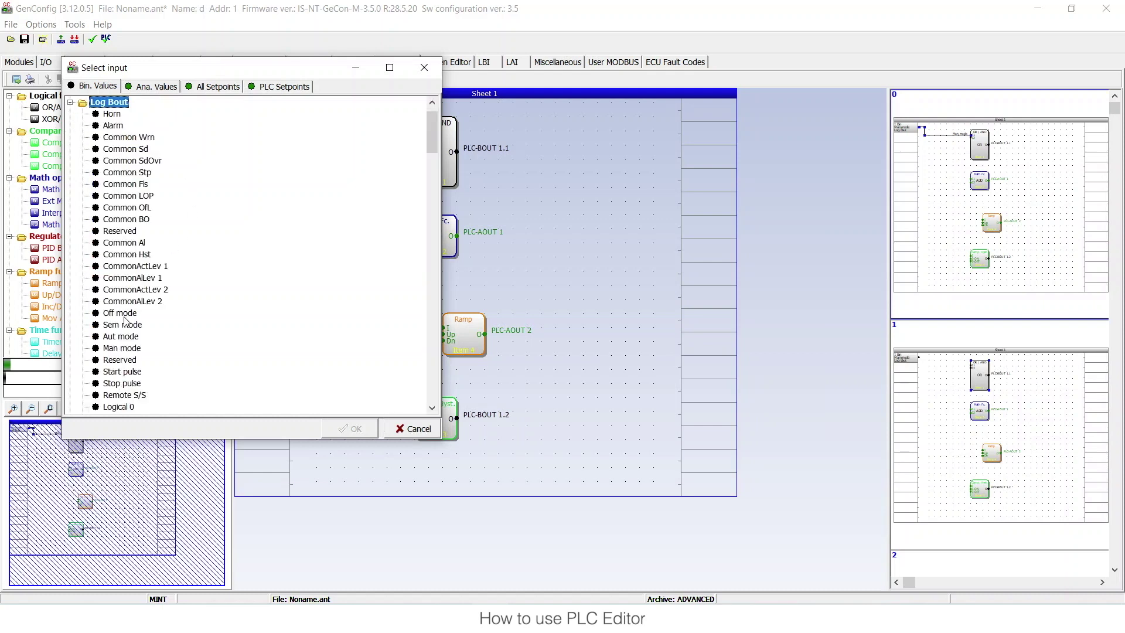
double_click(120, 313)
left_click_drag(293, 133, 414, 135)
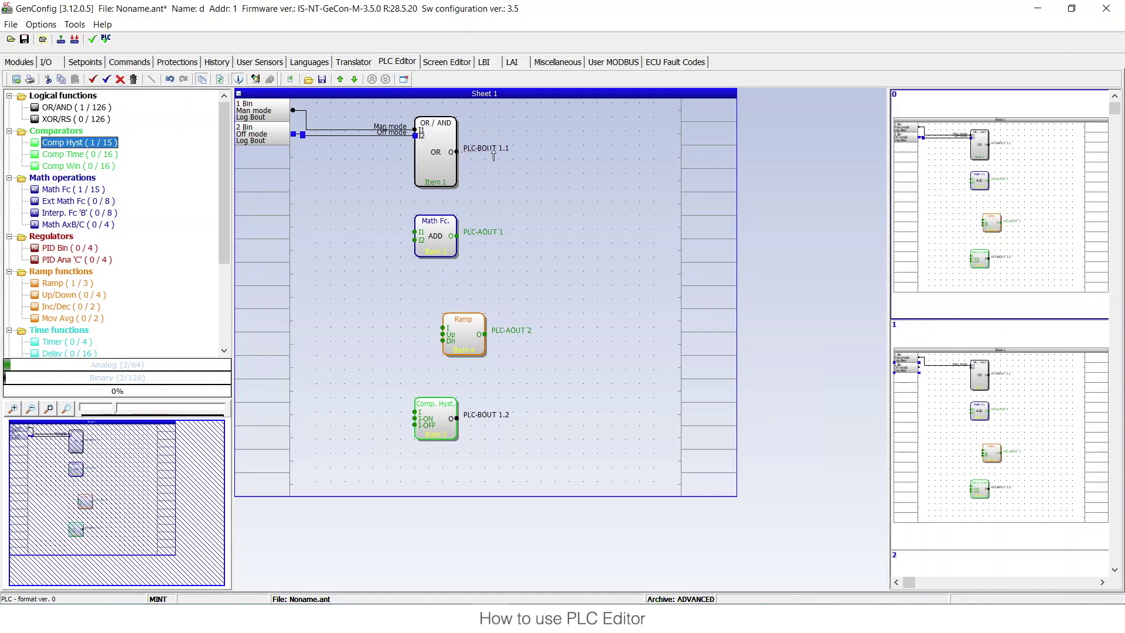
left_click_drag(692, 143, 692, 139)
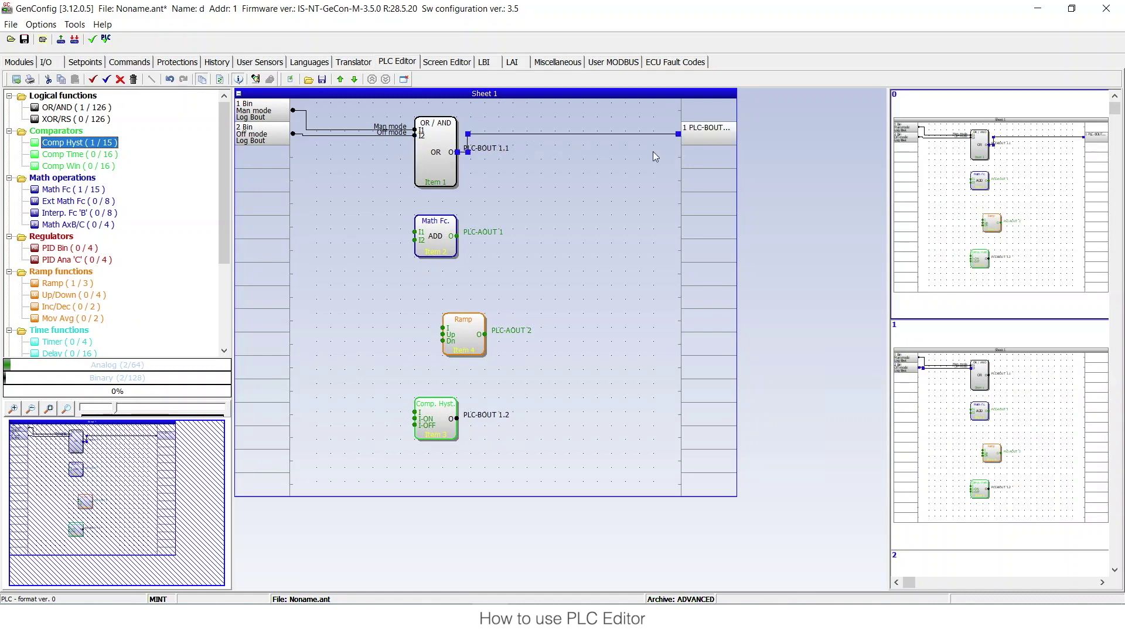
- Connect sheet output PLC-BOUT 1.1 to IGS-NT.BO16, replacing BO16's existing source
double_click(702, 139)
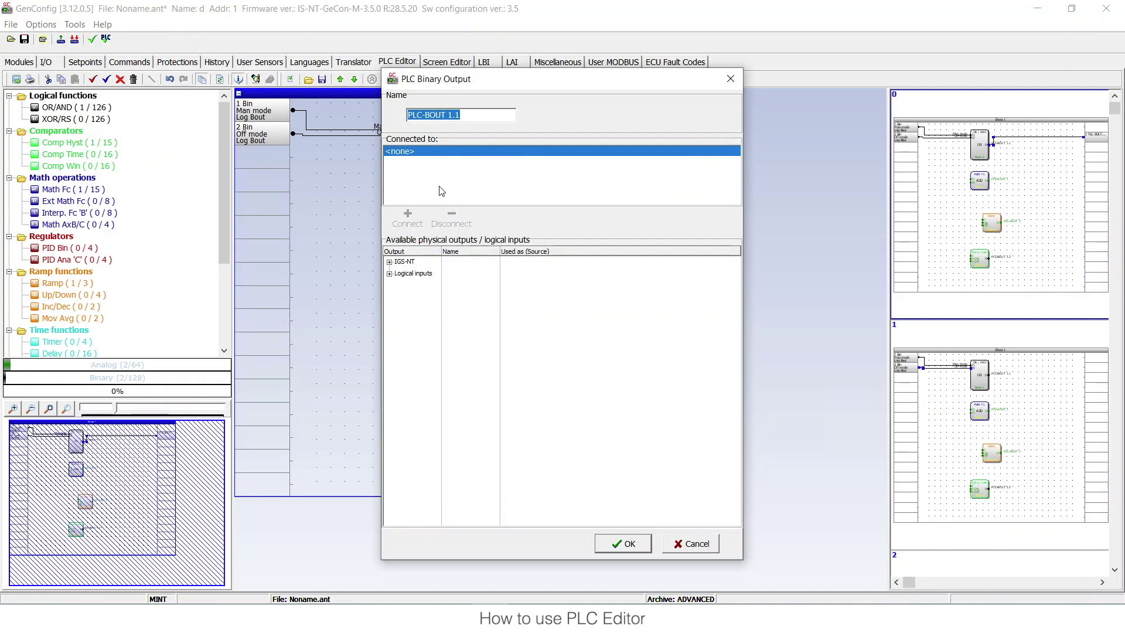
double_click(396, 262)
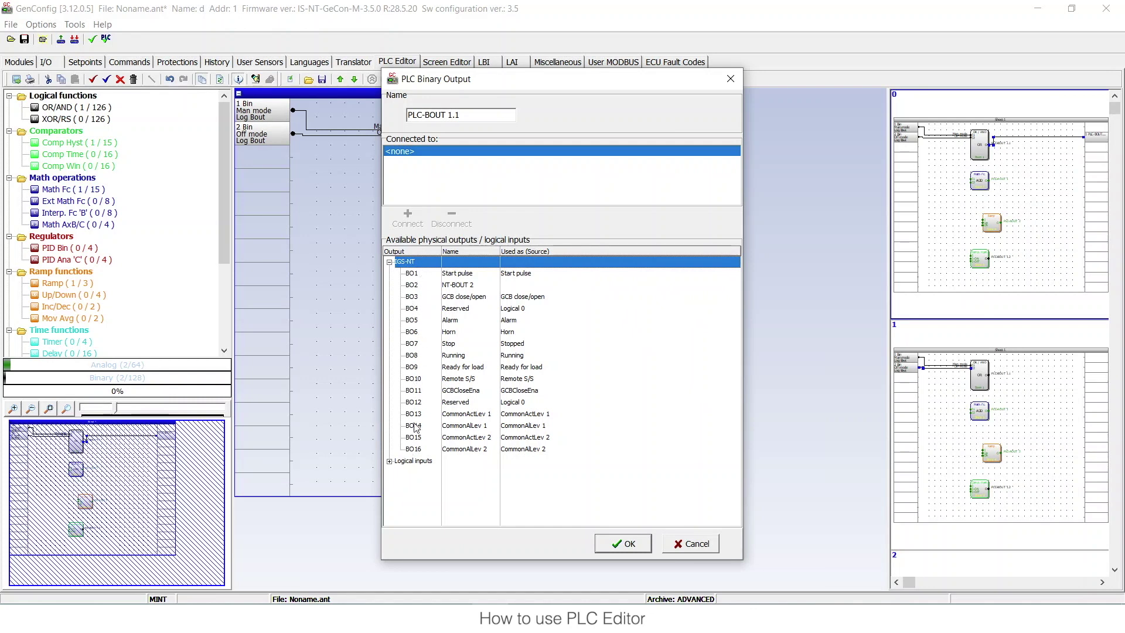
double_click(389, 462)
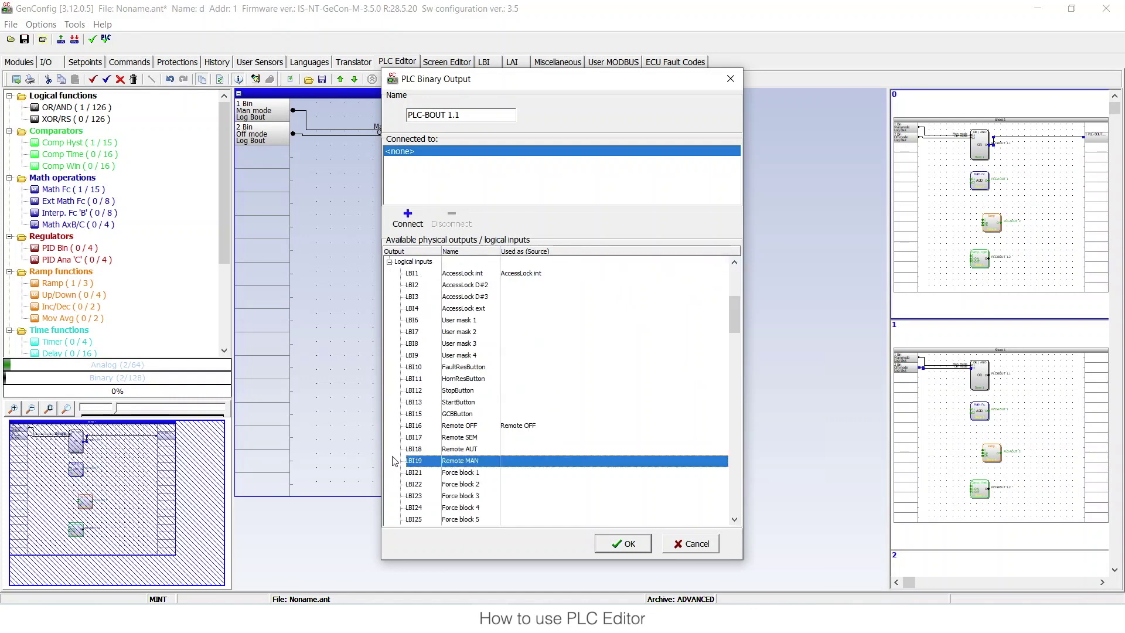
scroll(454, 347, "up", 2)
scroll(419, 342, "down", 4)
scroll(420, 341, "down", 3)
scroll(419, 341, "up", 9)
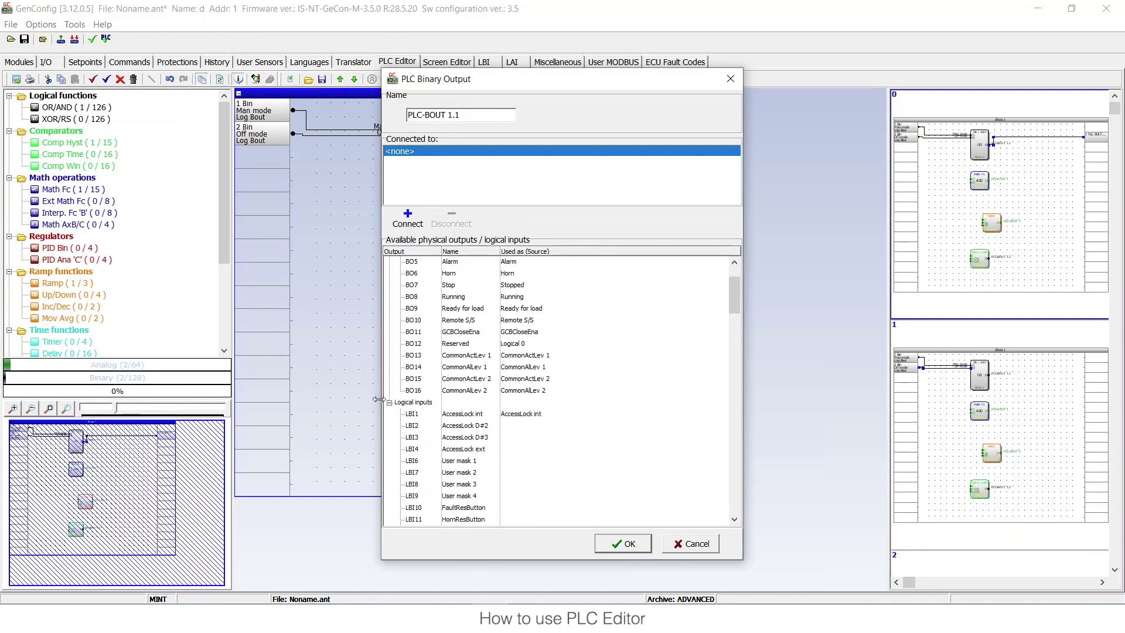
double_click(391, 403)
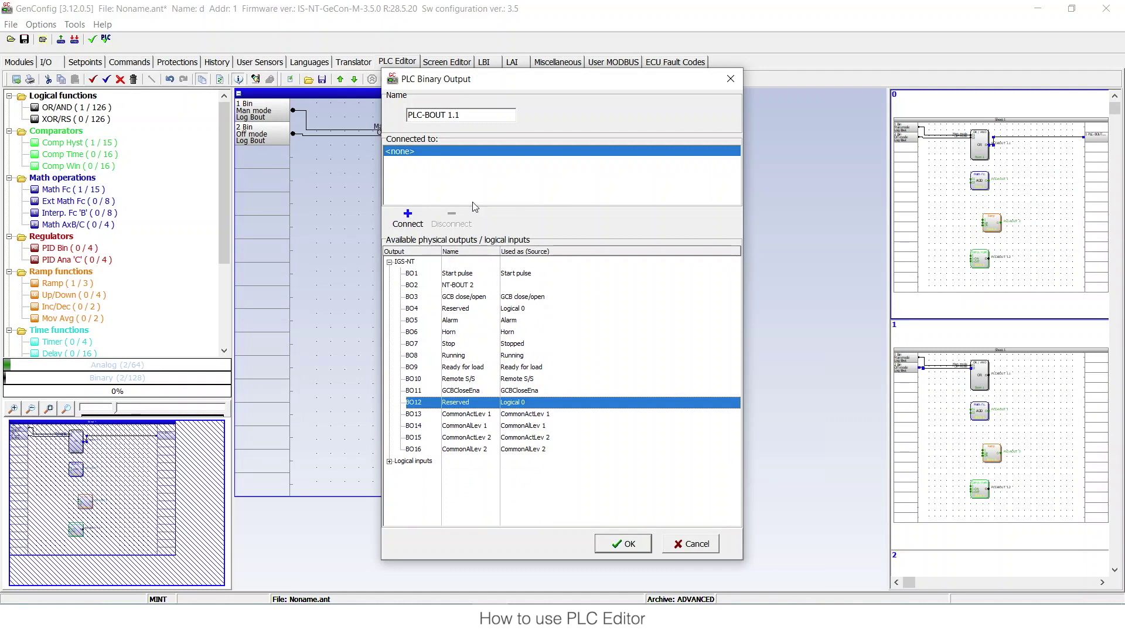
left_click(452, 449)
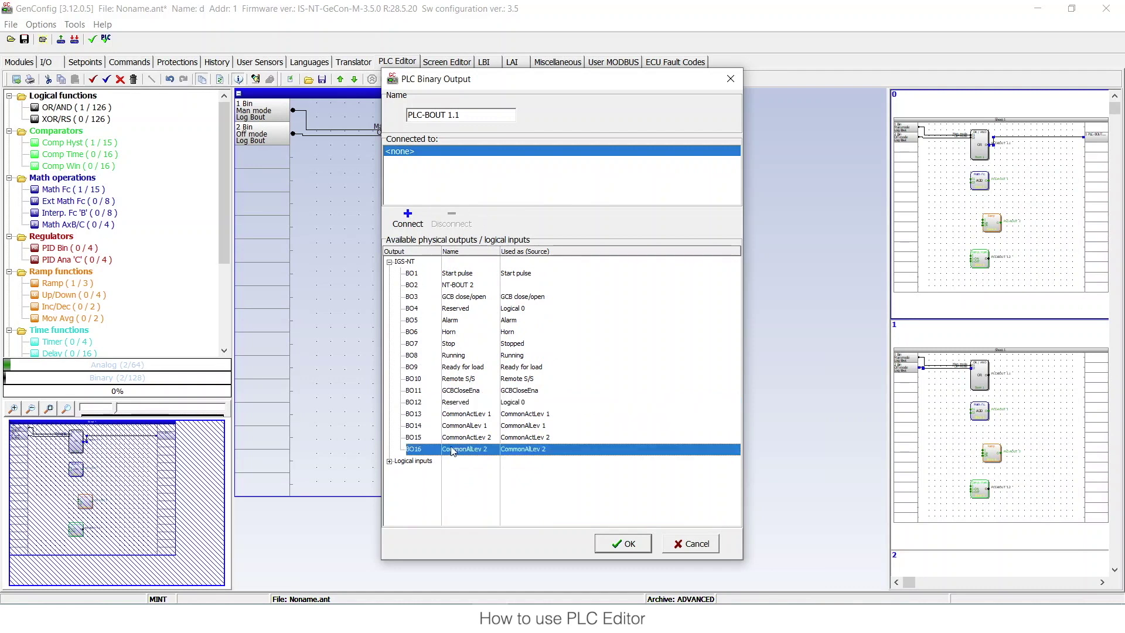
left_click(415, 218)
left_click(520, 348)
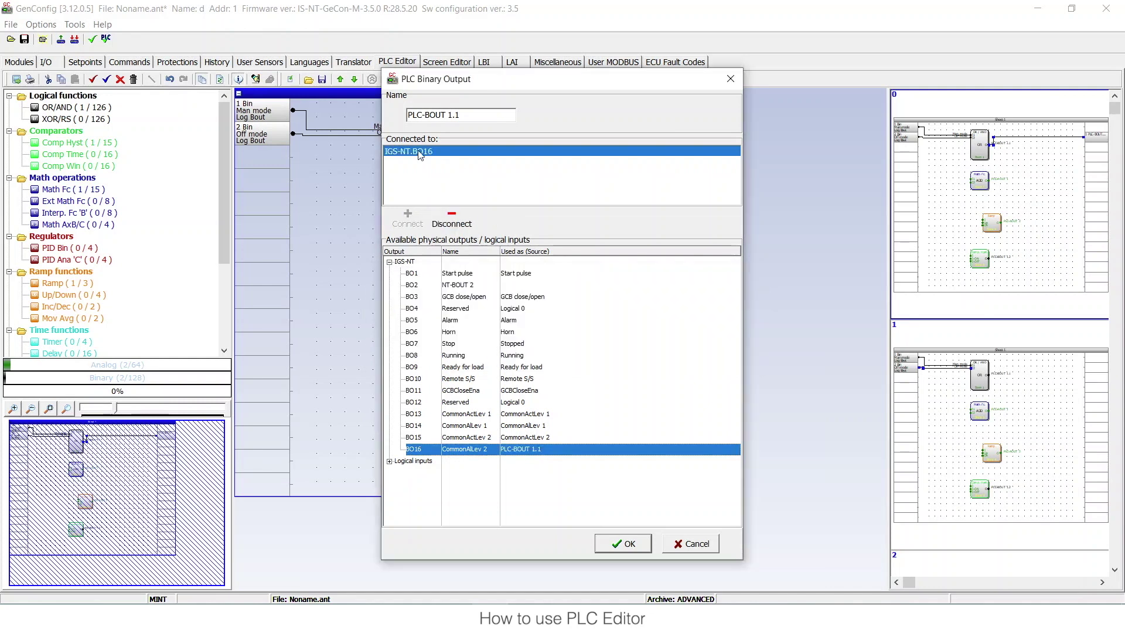
left_click(628, 546)
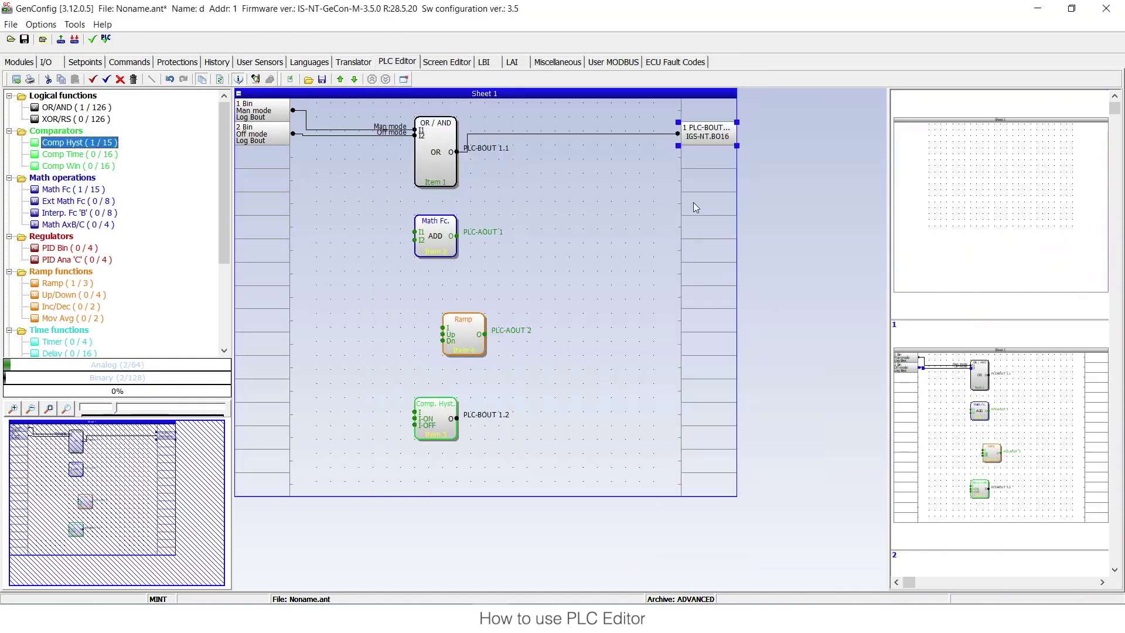
- Delete the Math Fc, Ramp and Comp Hyst blocks from Sheet 1
left_click_drag(330, 211, 533, 489)
key("Delete")
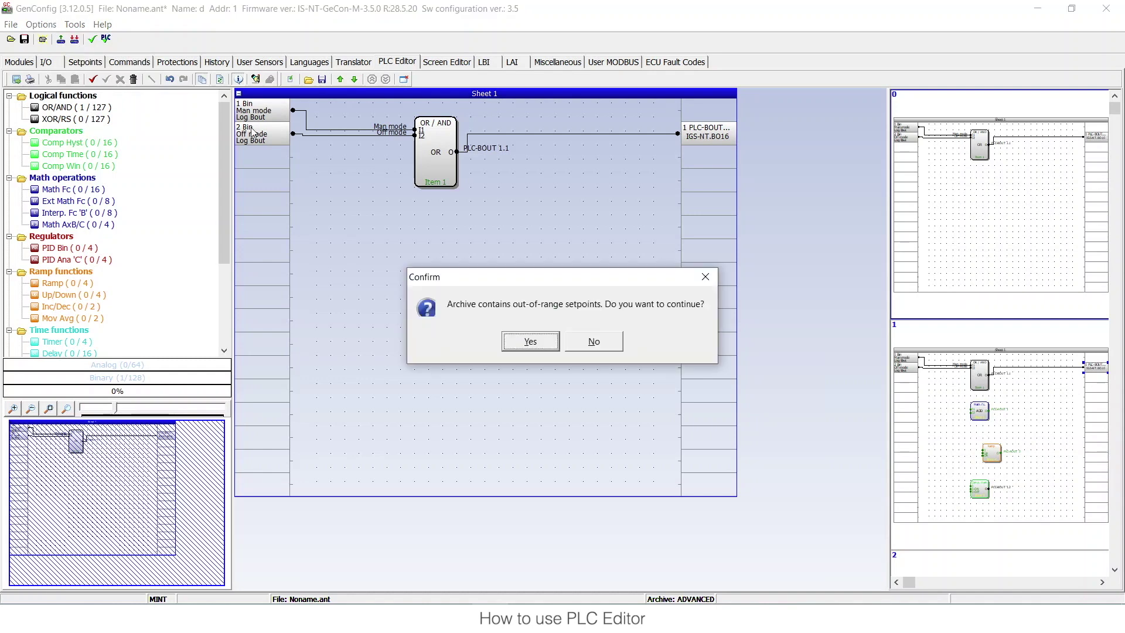
- Write the OR-to-BO16 configuration to the controller, past the range warning and login, then open InteliMonitor
left_click(530, 341)
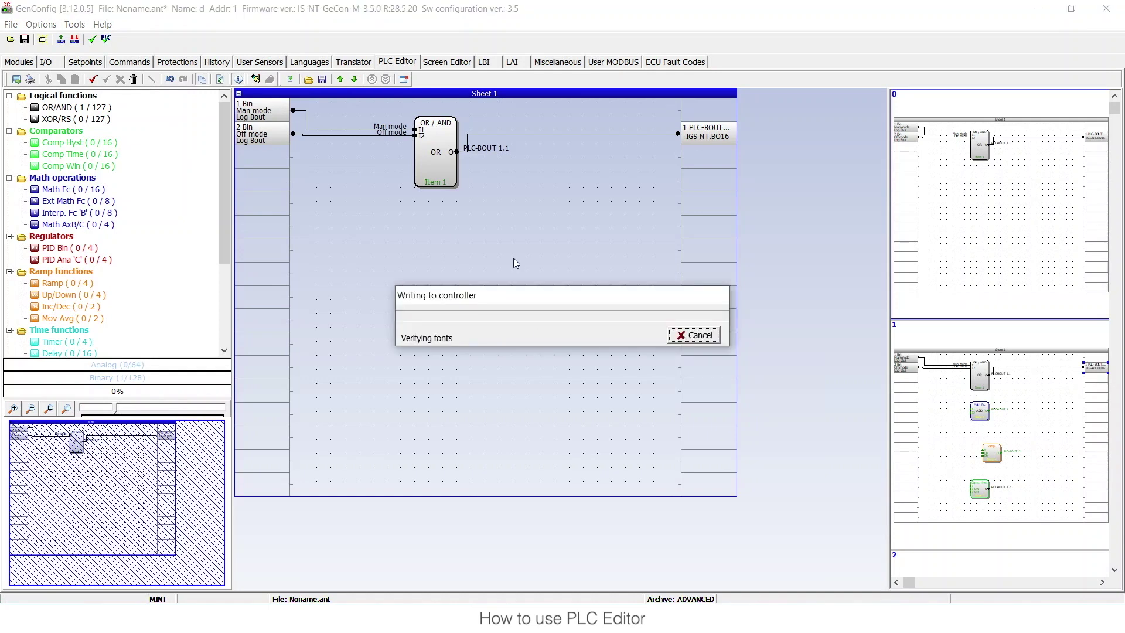
type("0")
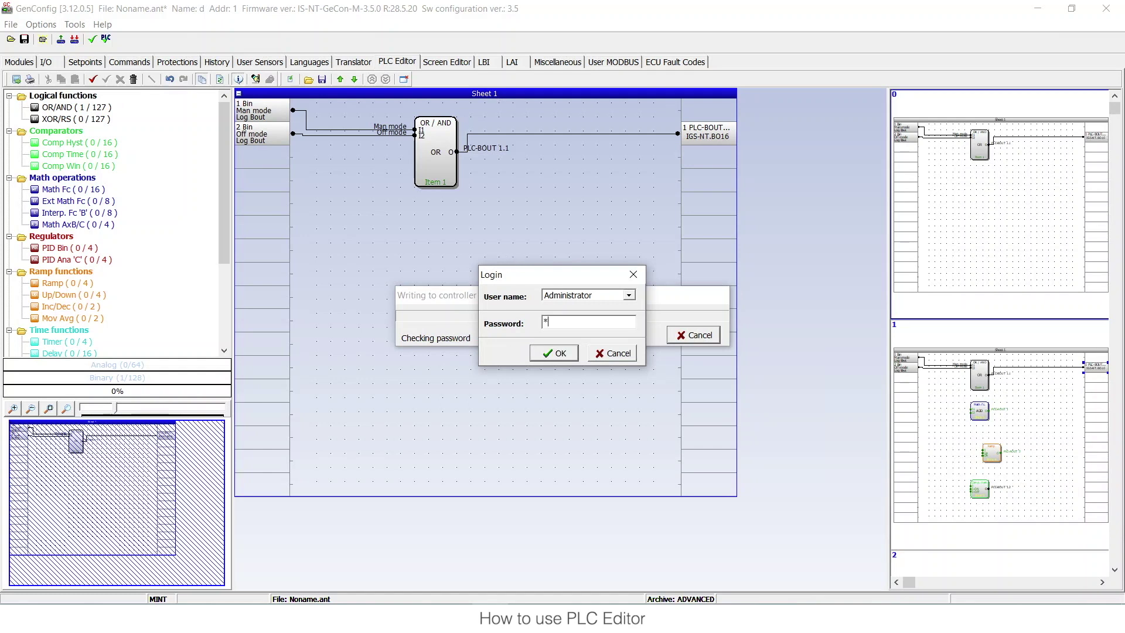
left_click(554, 353)
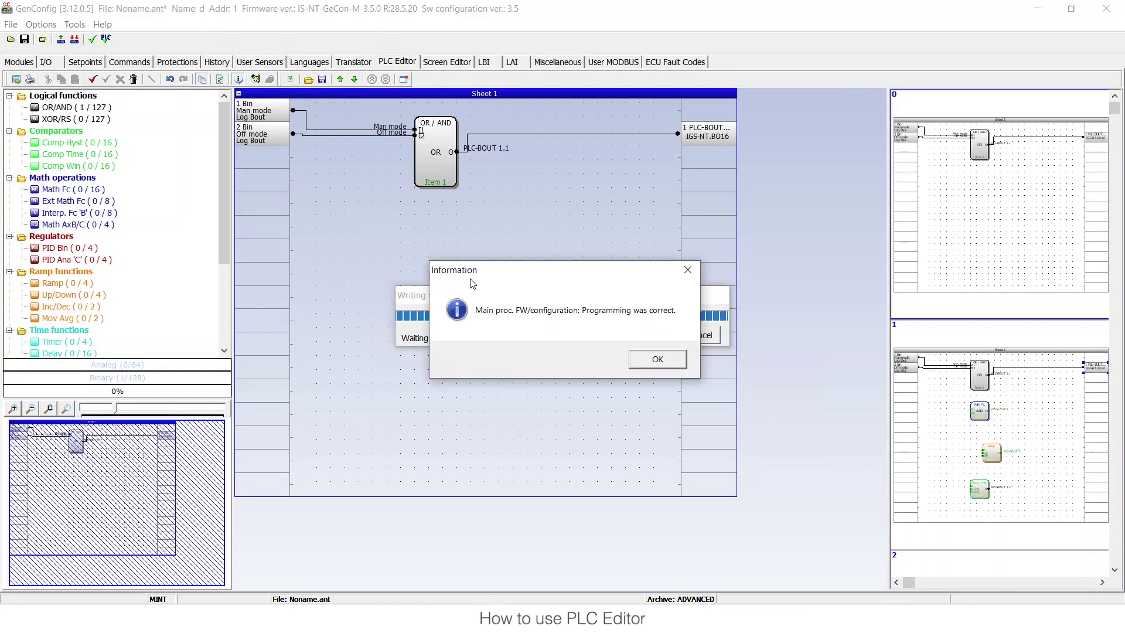
key("Return")
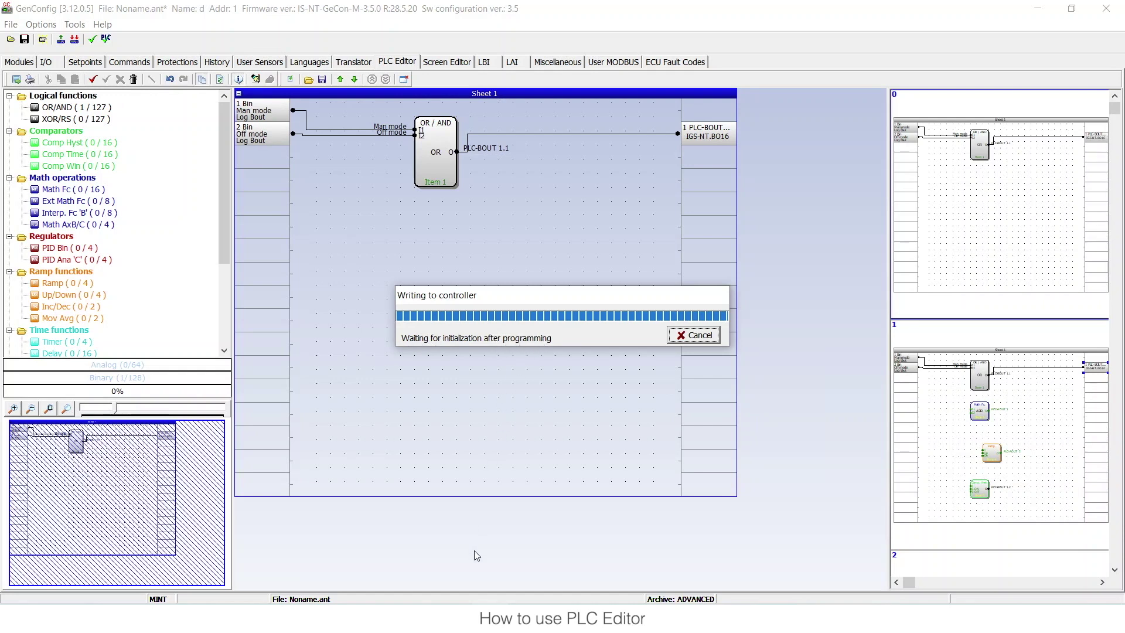
mouse_move(453, 622)
left_click(471, 573)
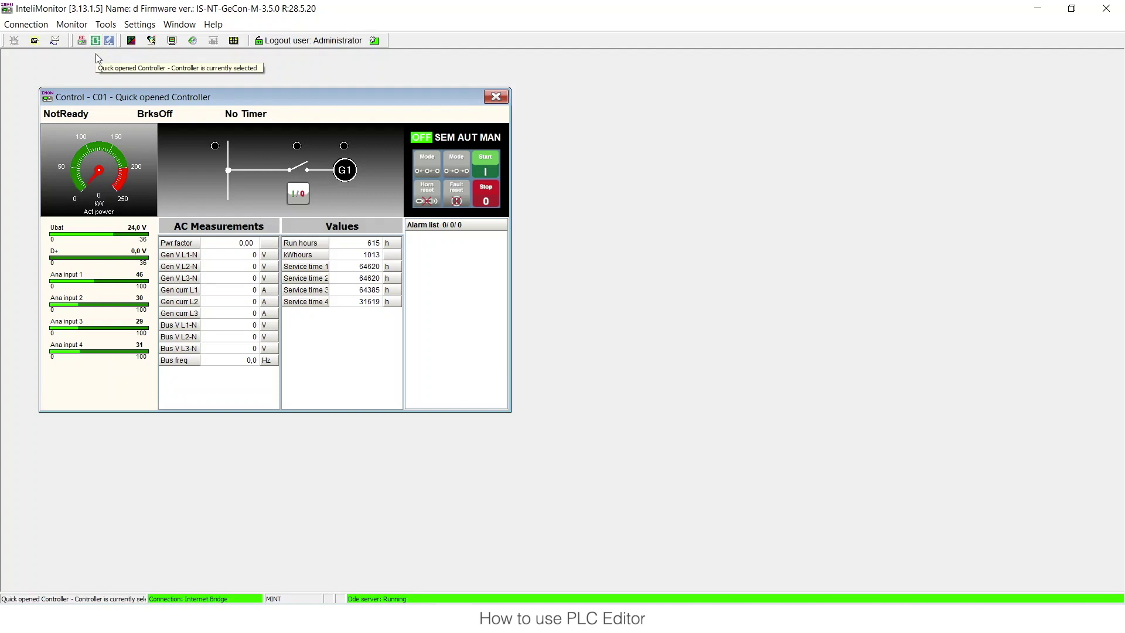
- Open the live PLC Monitor view and move it right to uncover the Control window
left_click(97, 45)
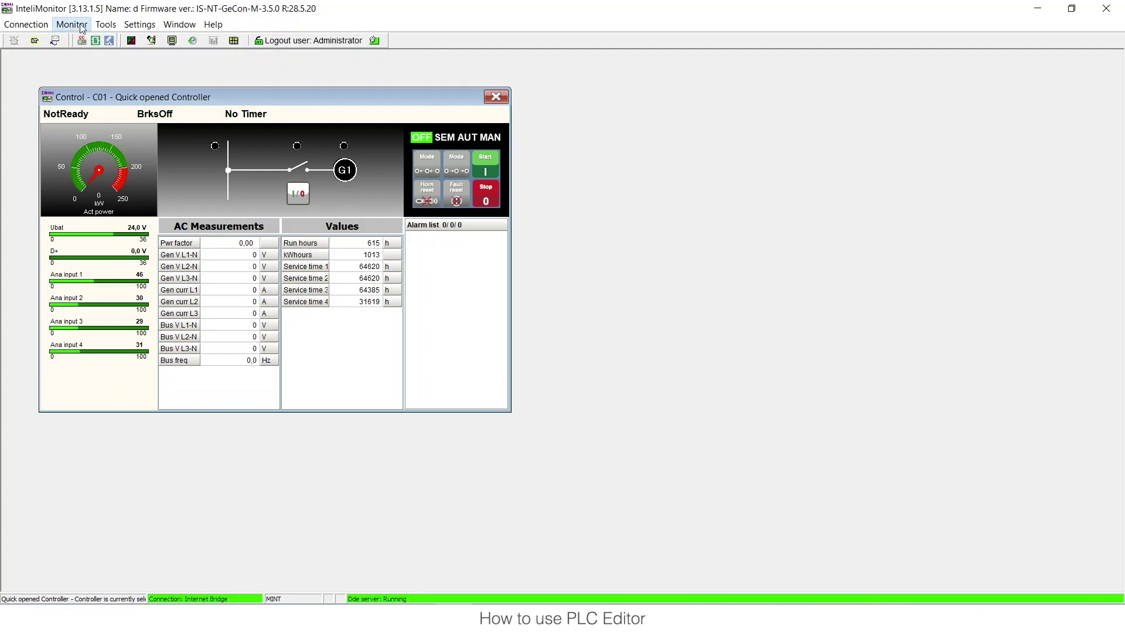
left_click(82, 27)
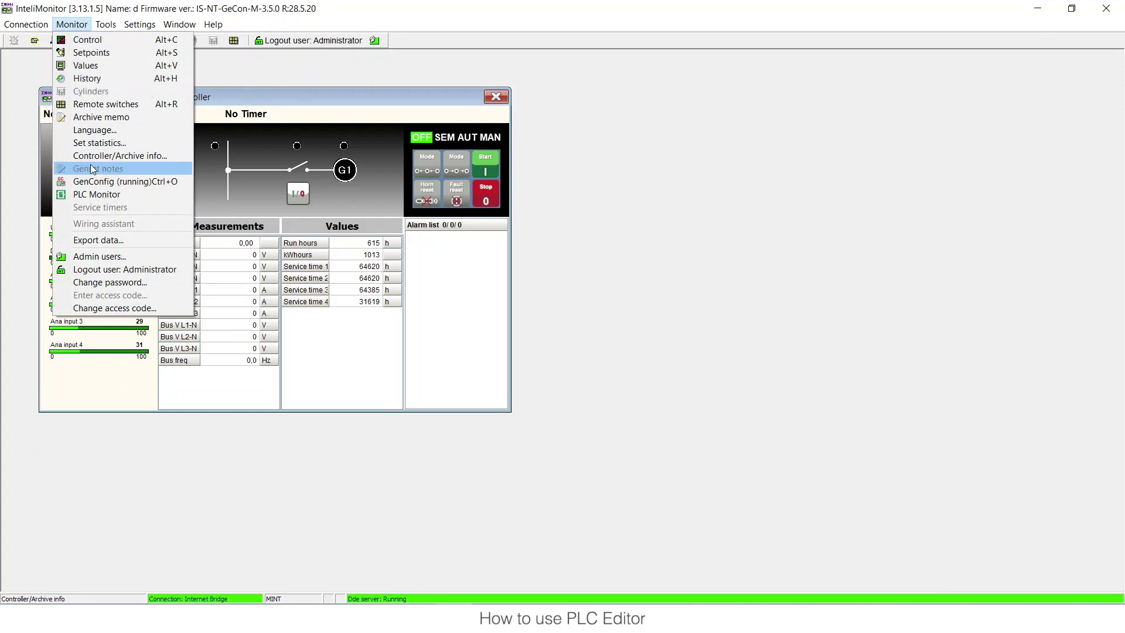
left_click(209, 69)
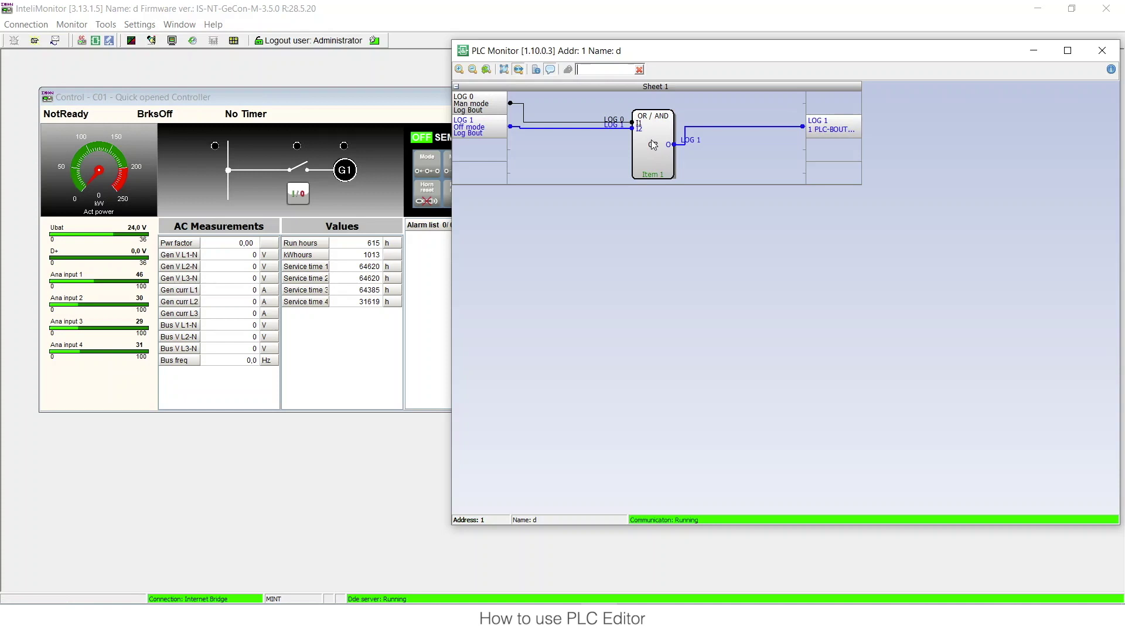
mouse_move(661, 157)
mouse_move(823, 133)
left_click_drag(704, 59, 777, 65)
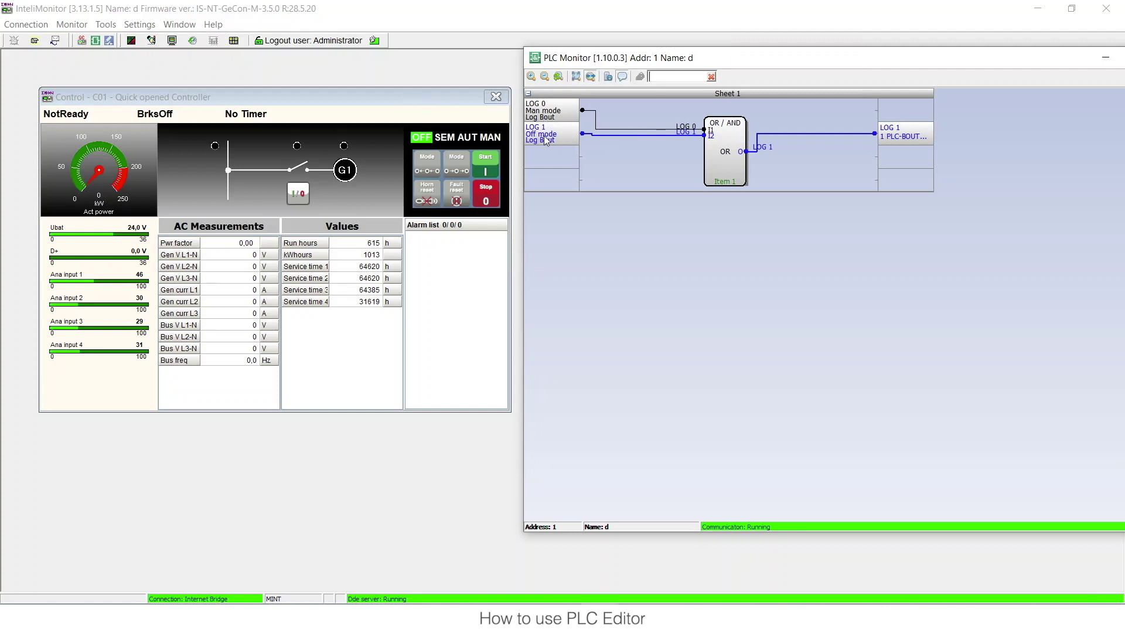
- Switch the controller to MAN, then AUT, dropping the OR output to LOG 0
key("alt+F4")
left_click(490, 138)
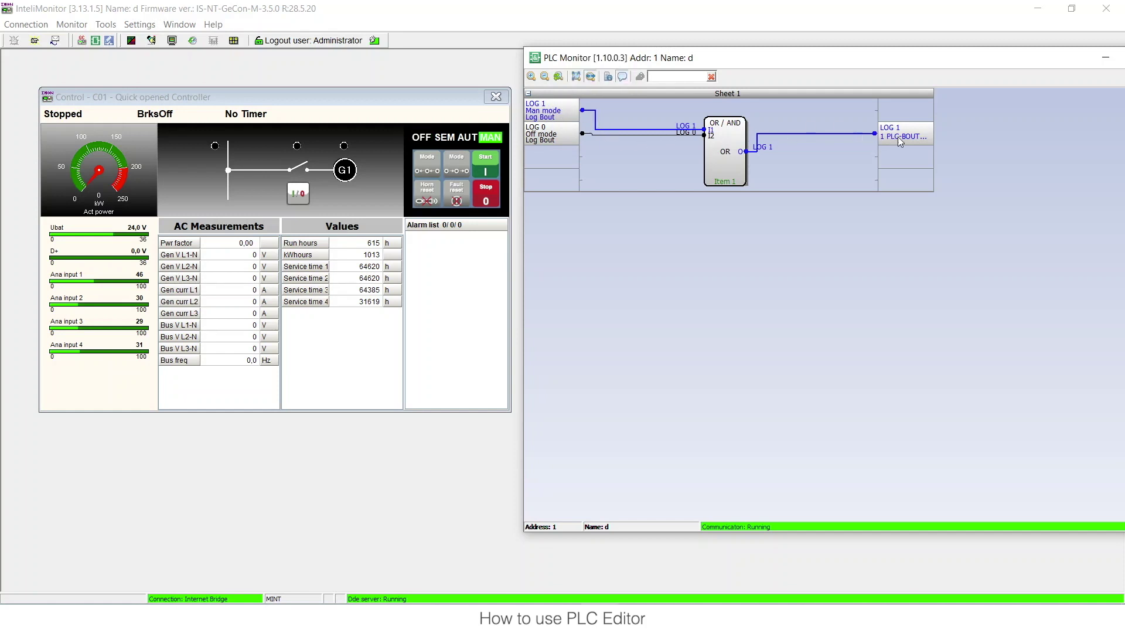
left_click(467, 140)
- Return to GenConfig's PLC Editor
mouse_move(896, 132)
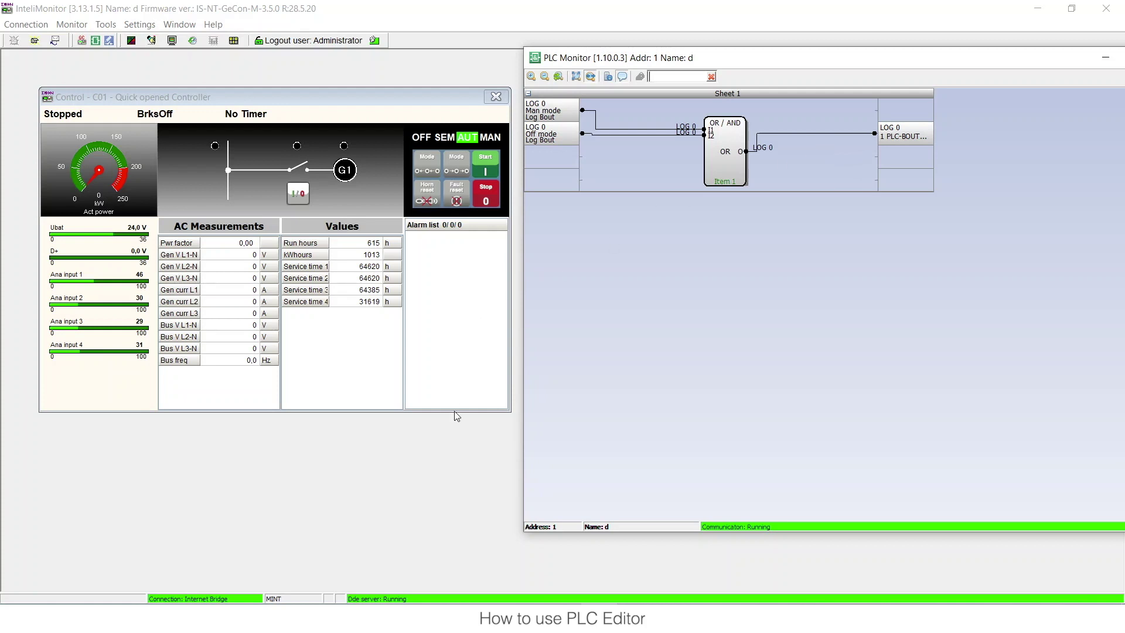
mouse_move(495, 616)
left_click(475, 565)
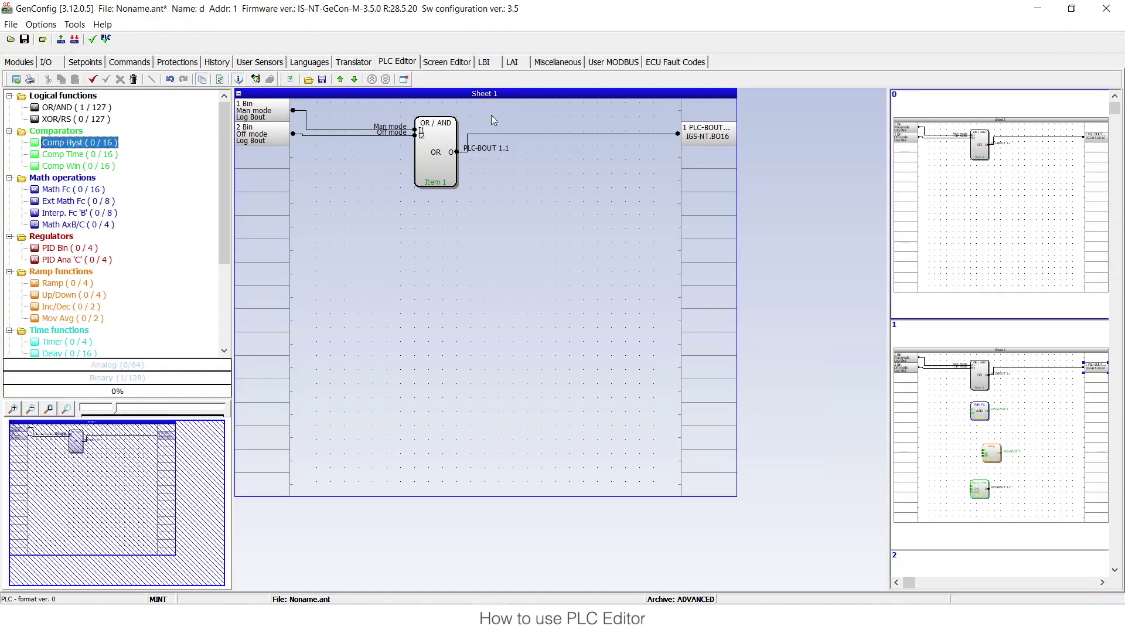
- Name Sheet 1 'hello' with a short comment, then reopen its settings and cancel
double_click(485, 93)
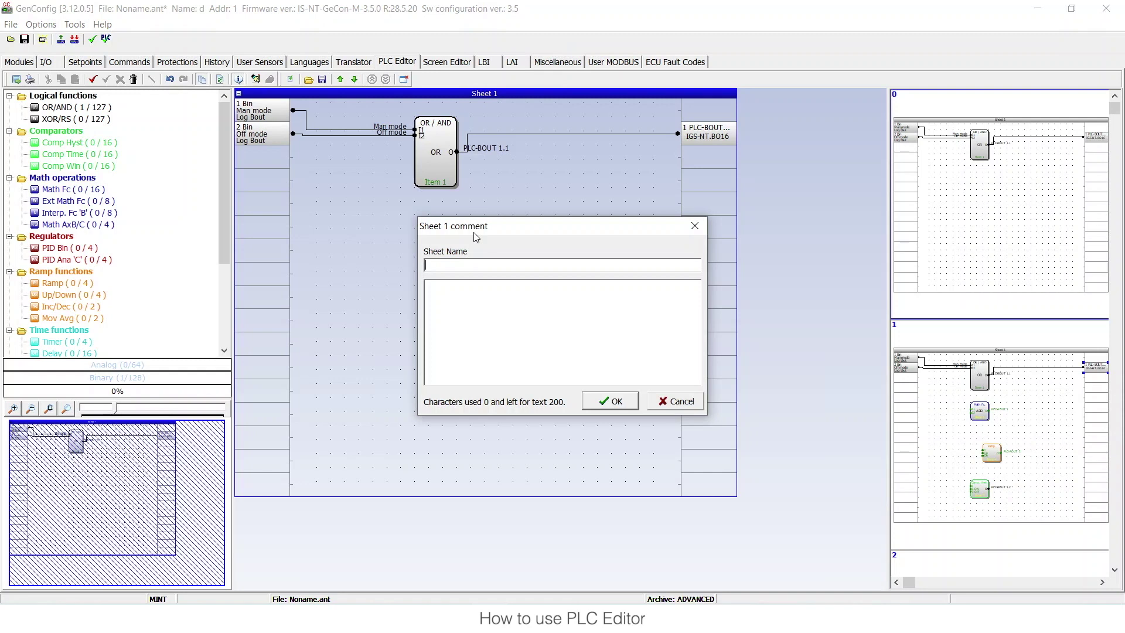
type("hello")
left_click(580, 286)
type("dsńjfkdsjfńdsjfńldsńljfds")
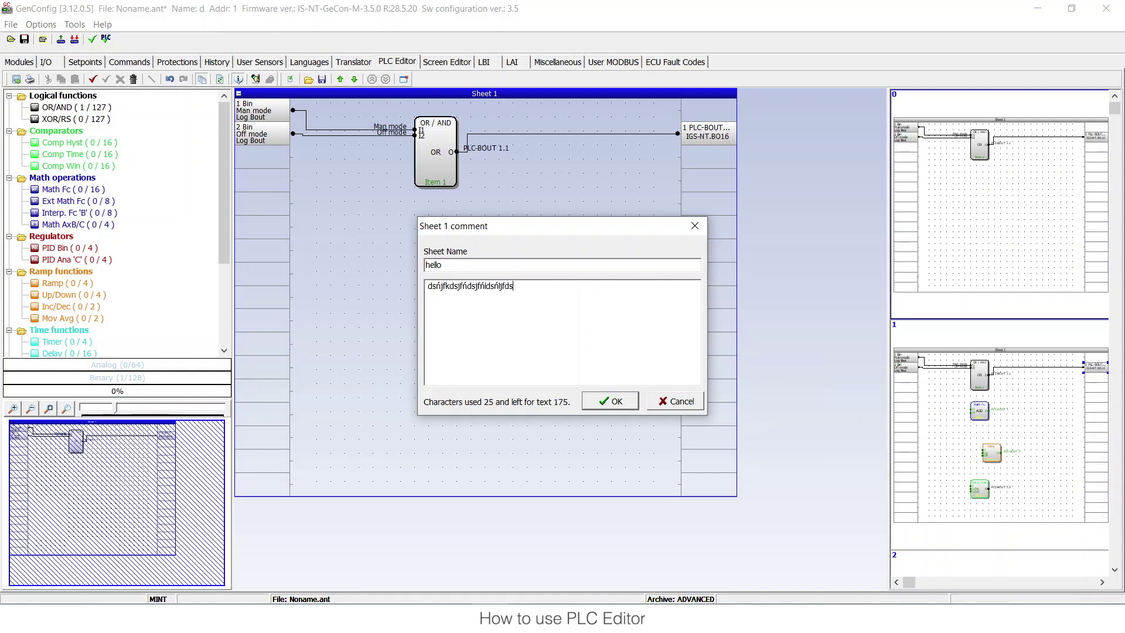
left_click(610, 403)
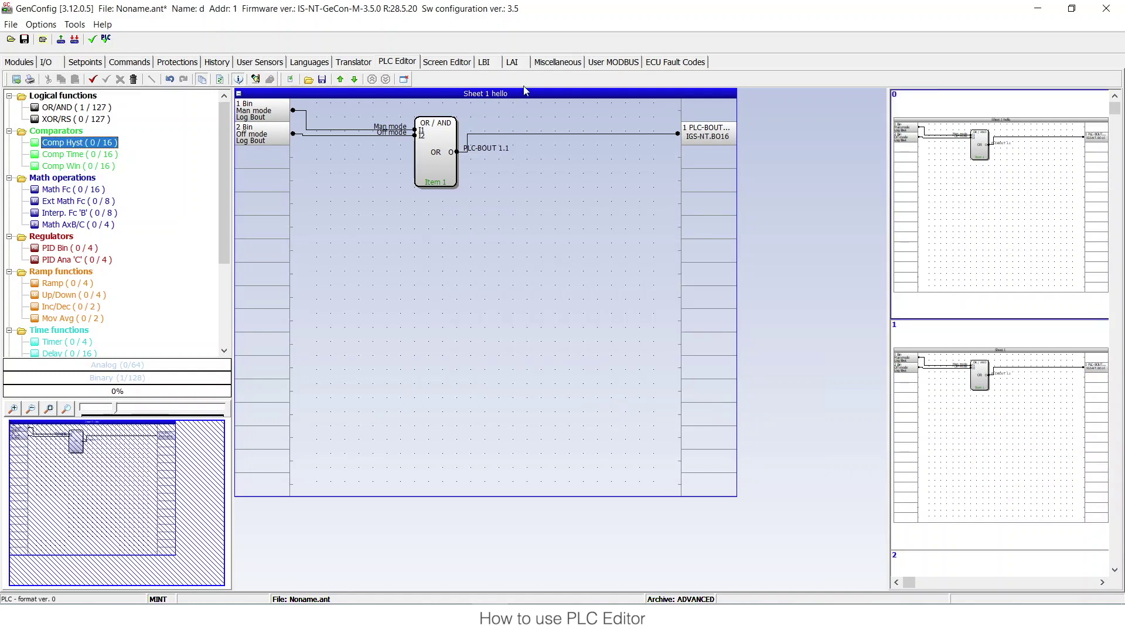
double_click(493, 91)
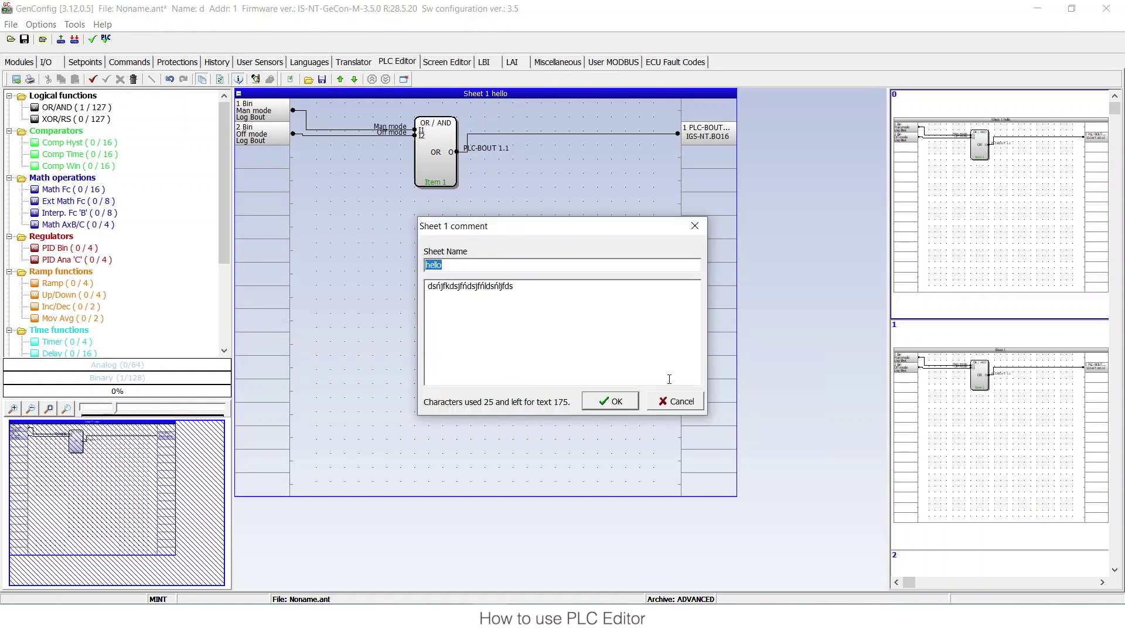
left_click(692, 404)
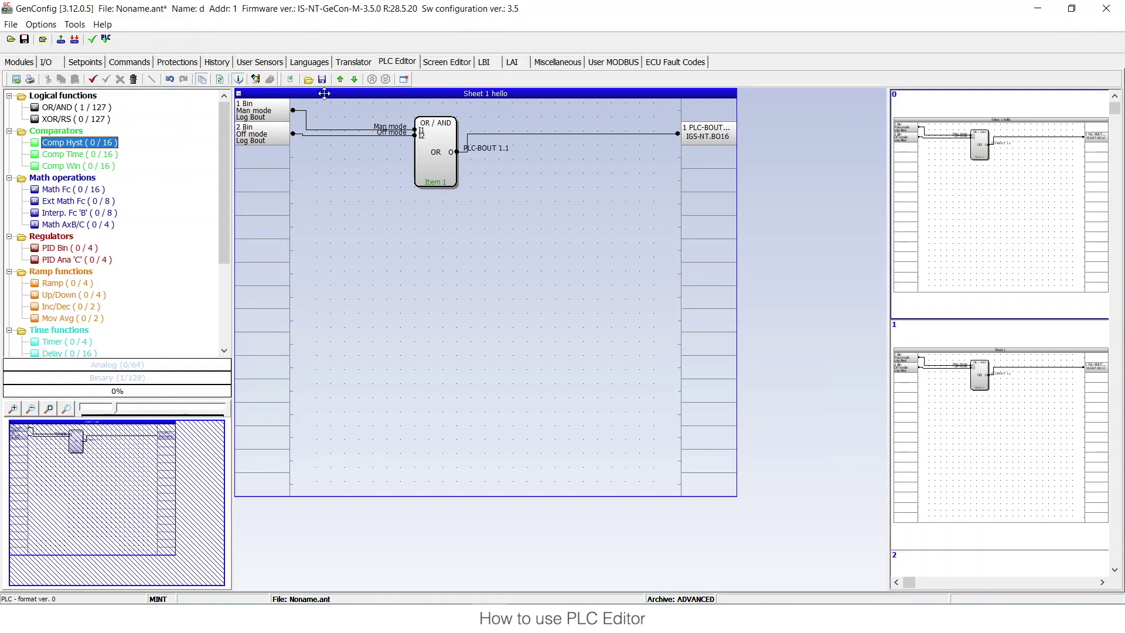
- Add Sheet 2, select it, and place an Ext Math ADD block on it
left_click(290, 80)
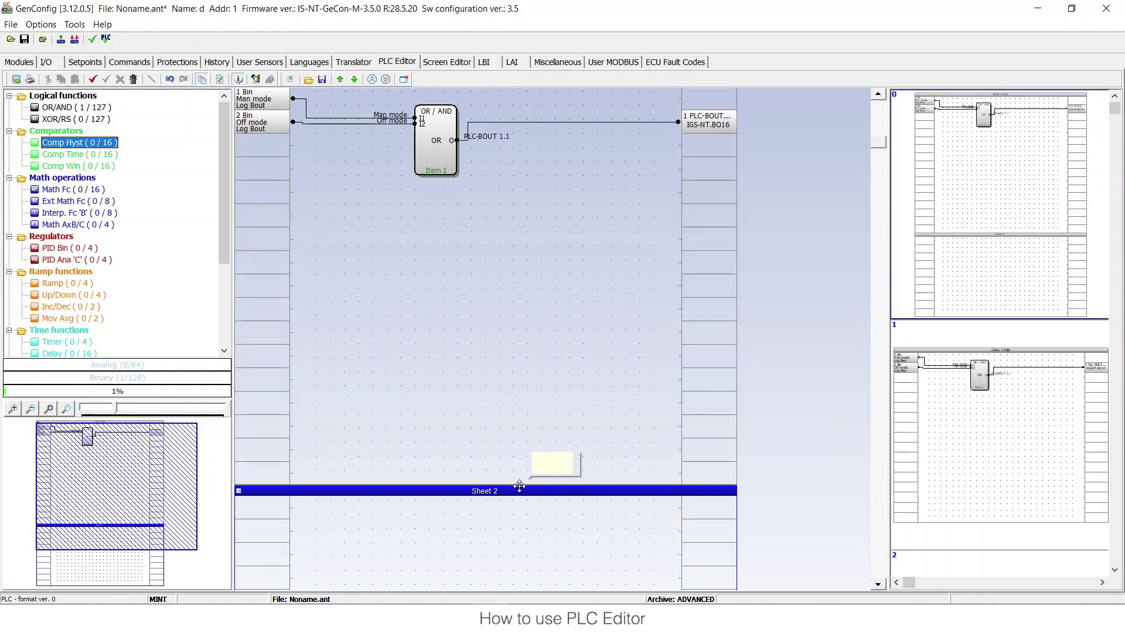
left_click(518, 396)
scroll(543, 237, "down", 2)
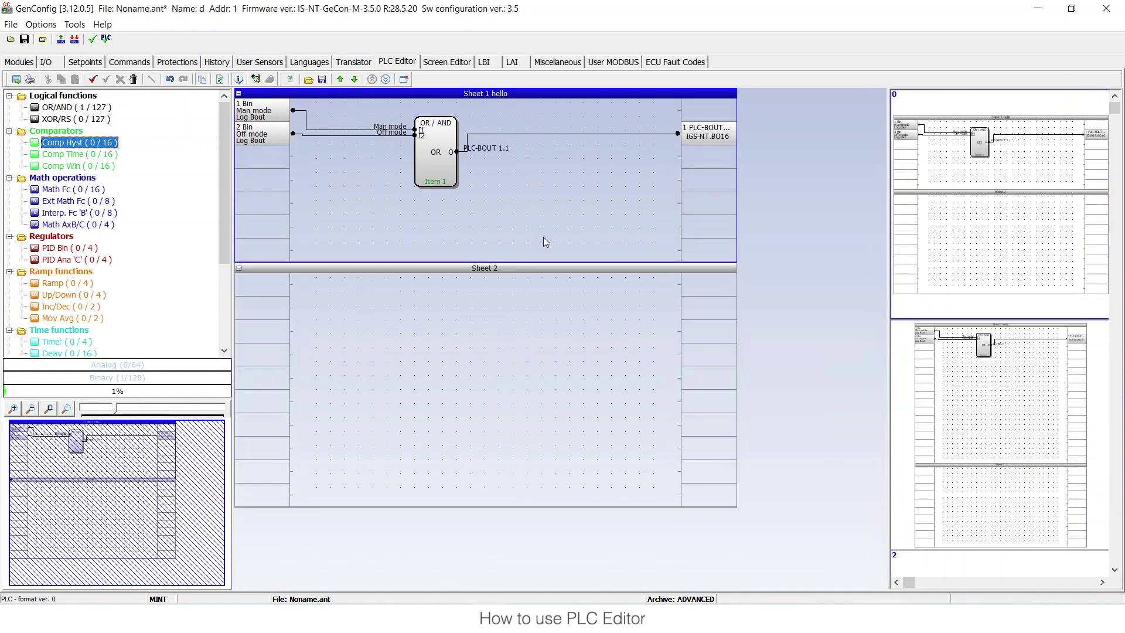
left_click(459, 278)
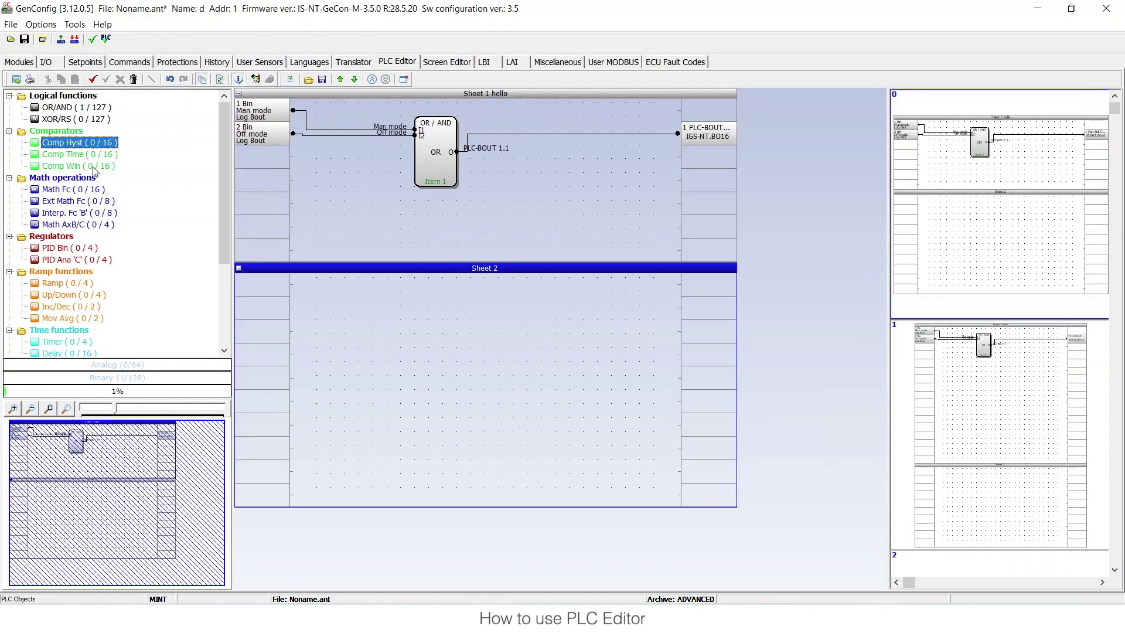
left_click_drag(71, 199, 472, 321)
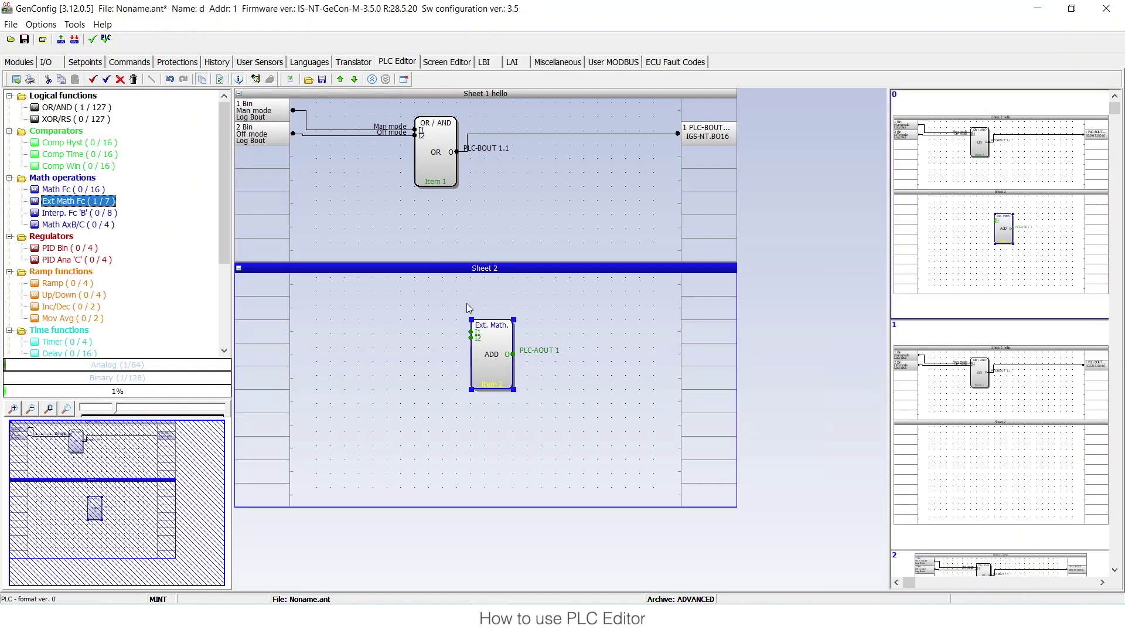
- Replace the Ext Math block with a Comp Hyst block and open Sheet 2's input picker
key("Delete")
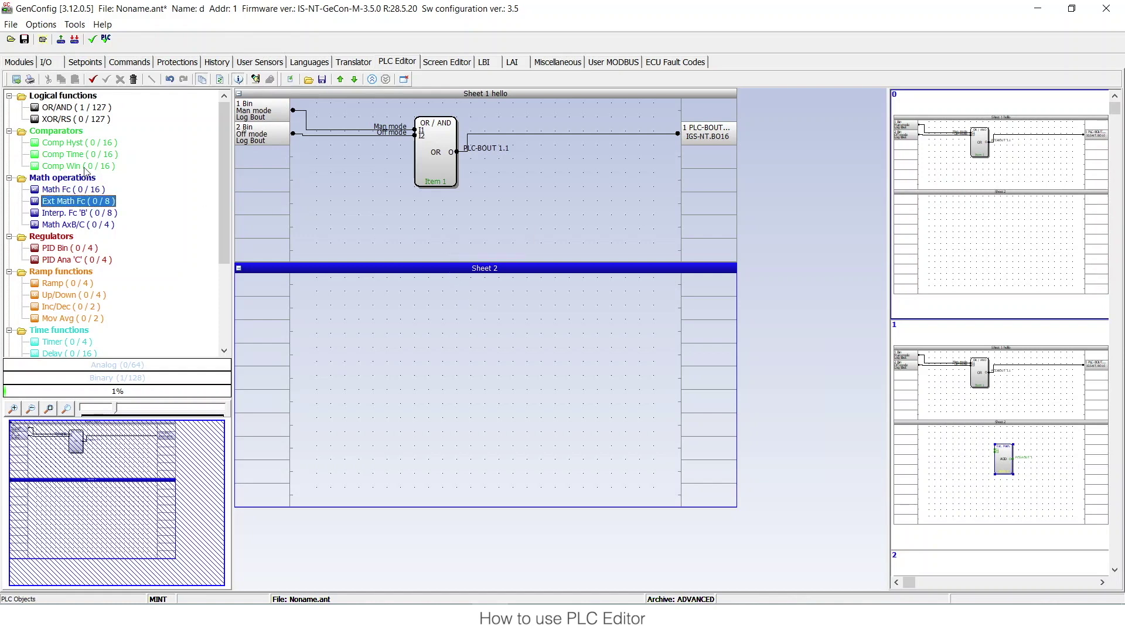
left_click_drag(77, 146, 478, 327)
double_click(255, 286)
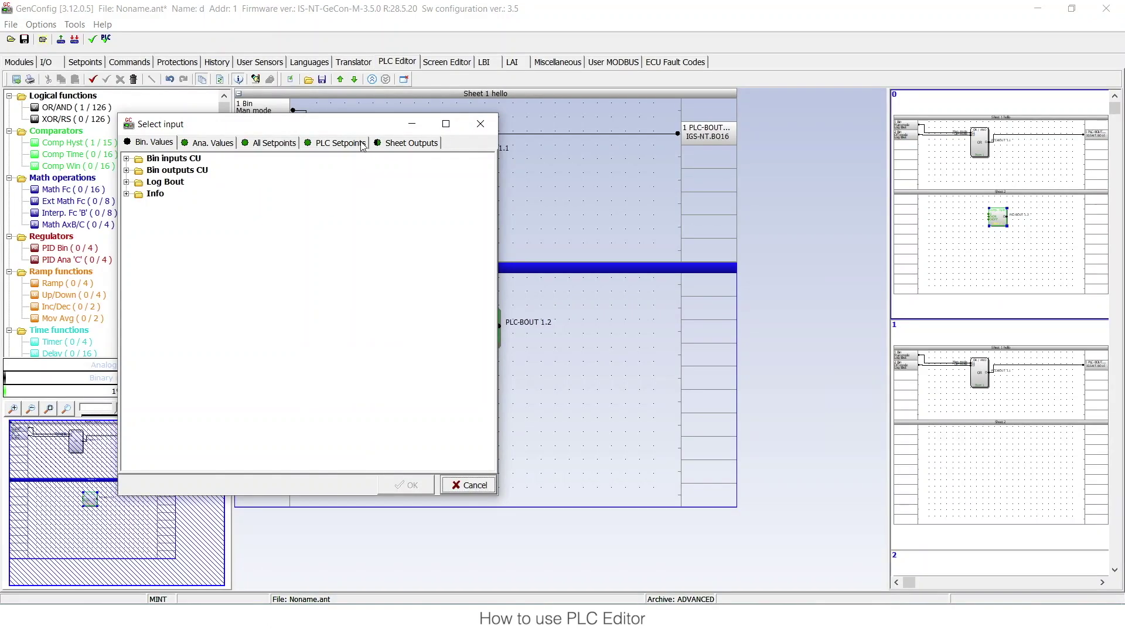
- Pick PLC Setpoint 1 from the PLC Setpoints list as the sheet input
left_click(362, 144)
left_click(126, 159)
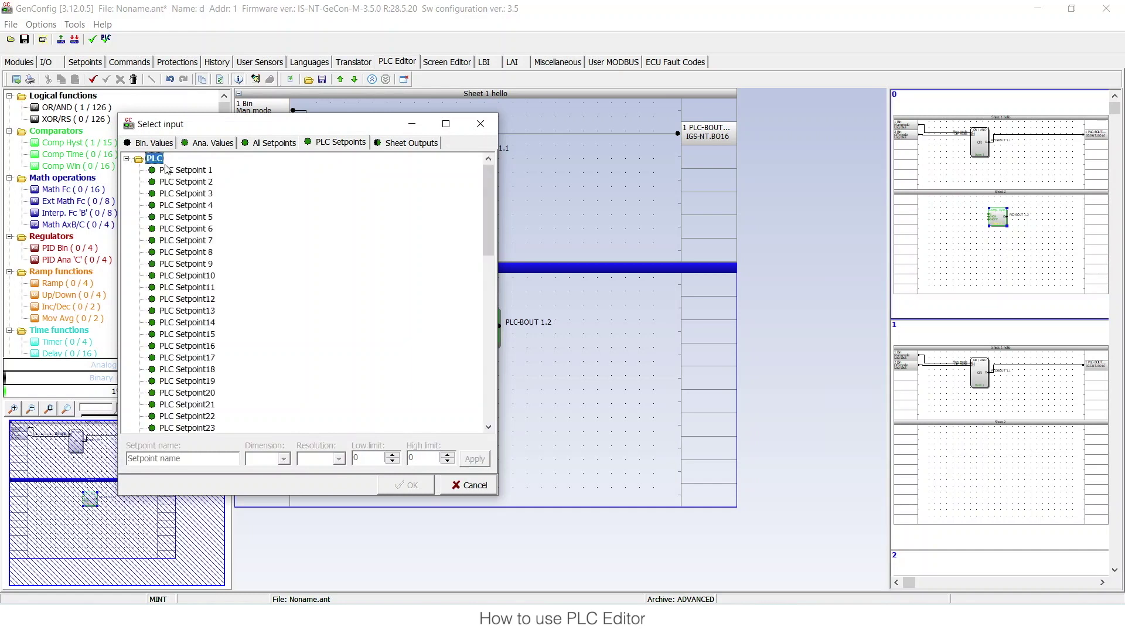
left_click_drag(487, 197, 495, 434)
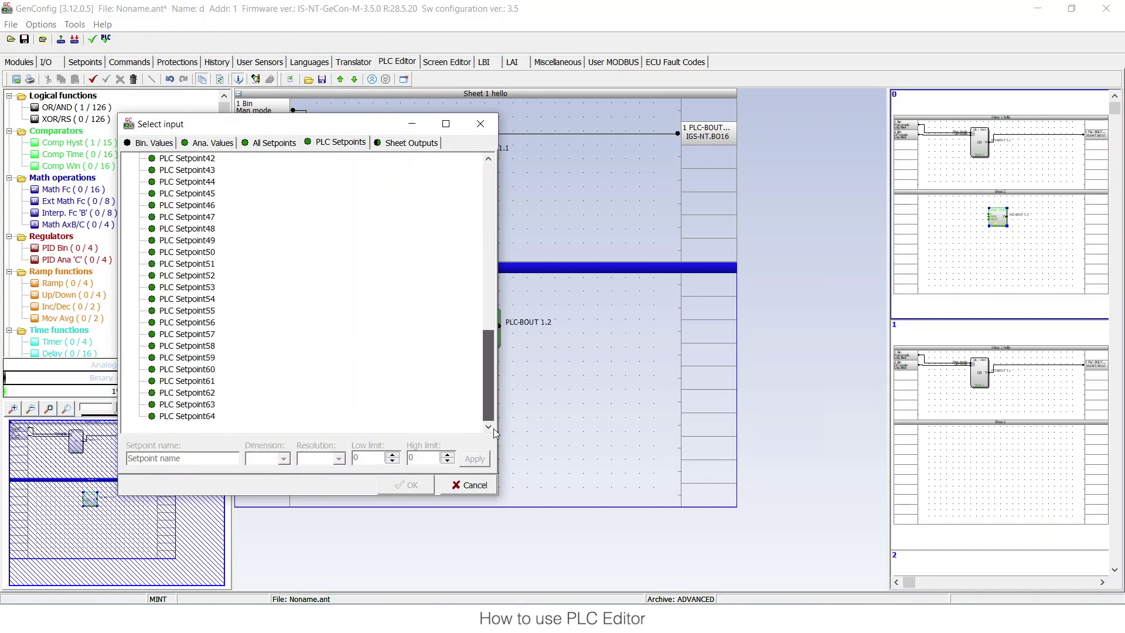
scroll(454, 294, "up", 10)
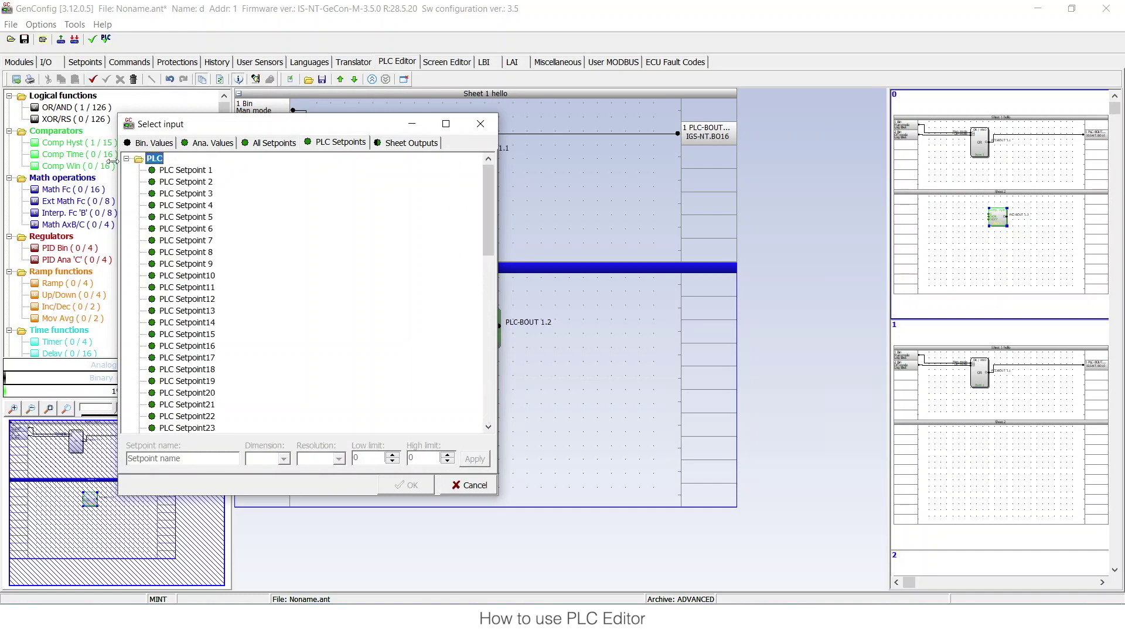
left_click(211, 172)
- Rename the setpoint 'test', set unit RPM with limits 0 to 2000, and confirm
left_click(199, 459)
left_click_drag(199, 459, 45, 441)
type("test")
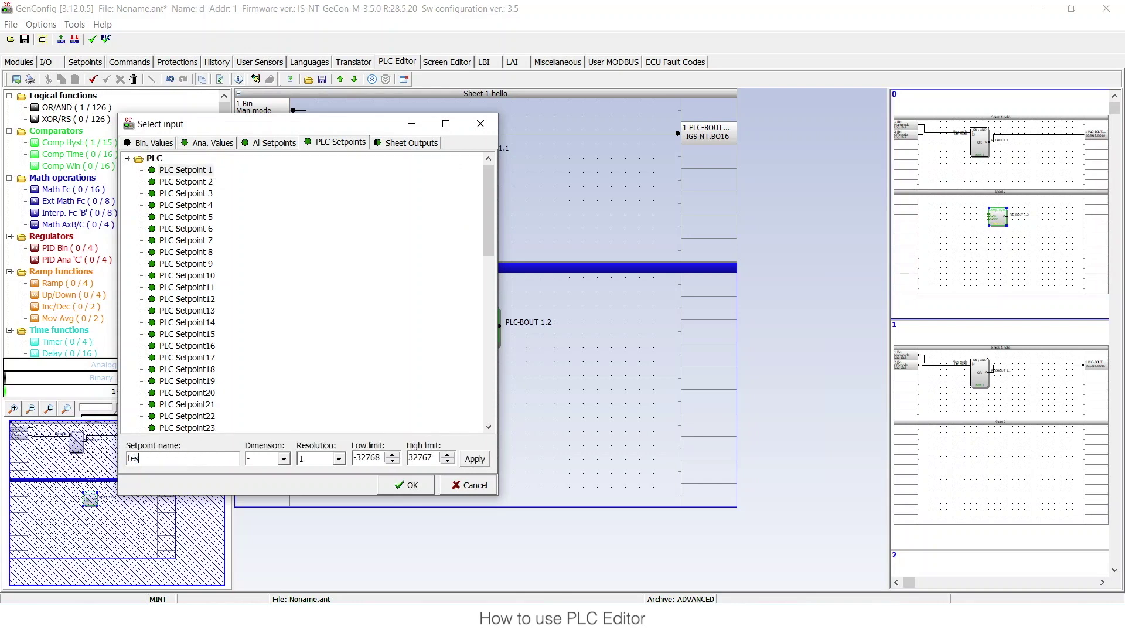
left_click(283, 460)
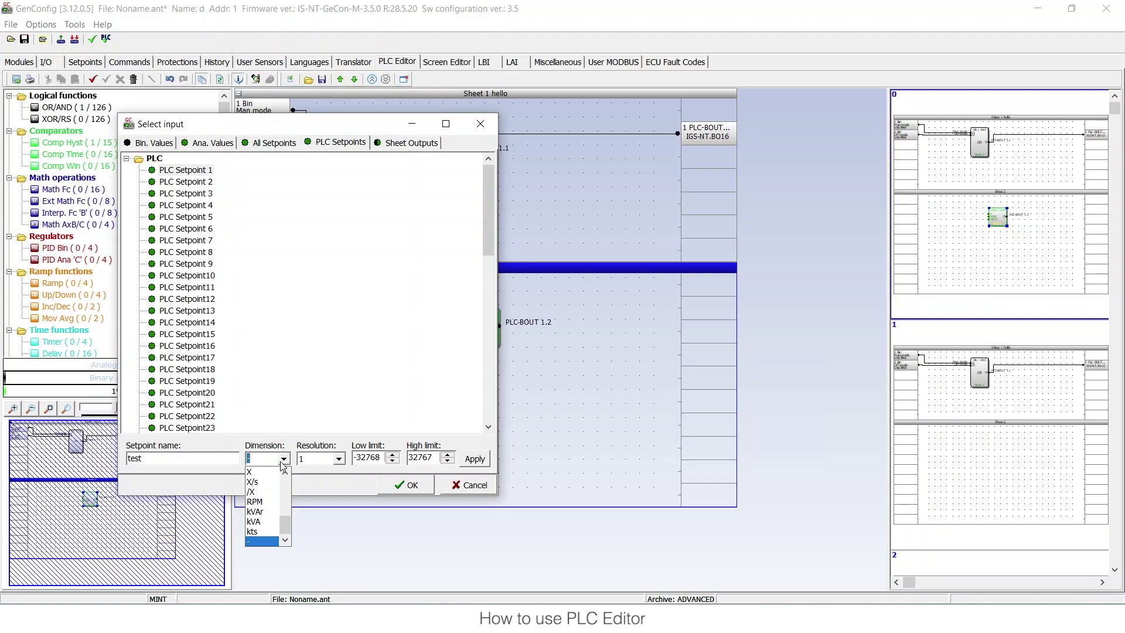
left_click(270, 510)
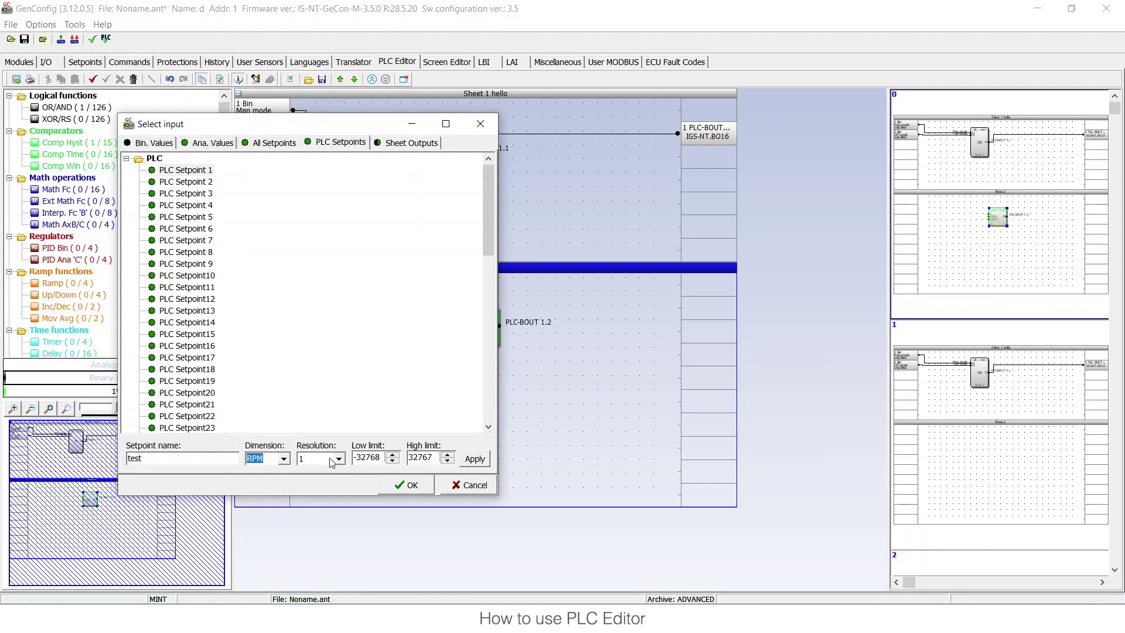
double_click(382, 457)
type("0")
key("Tab")
type("2000")
left_click(474, 463)
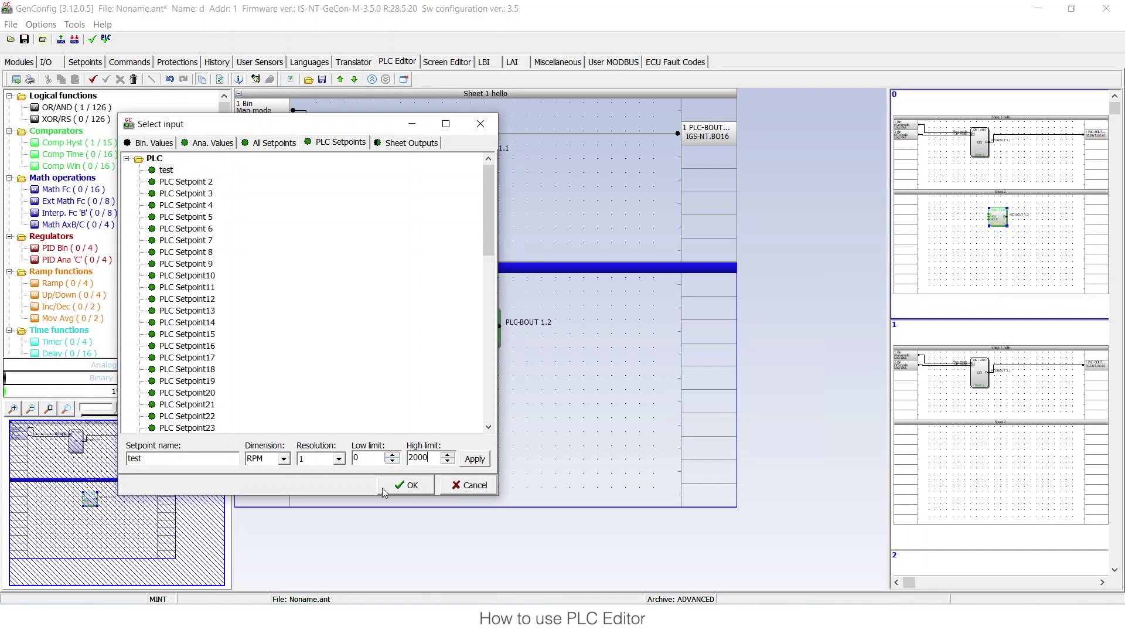
left_click(403, 485)
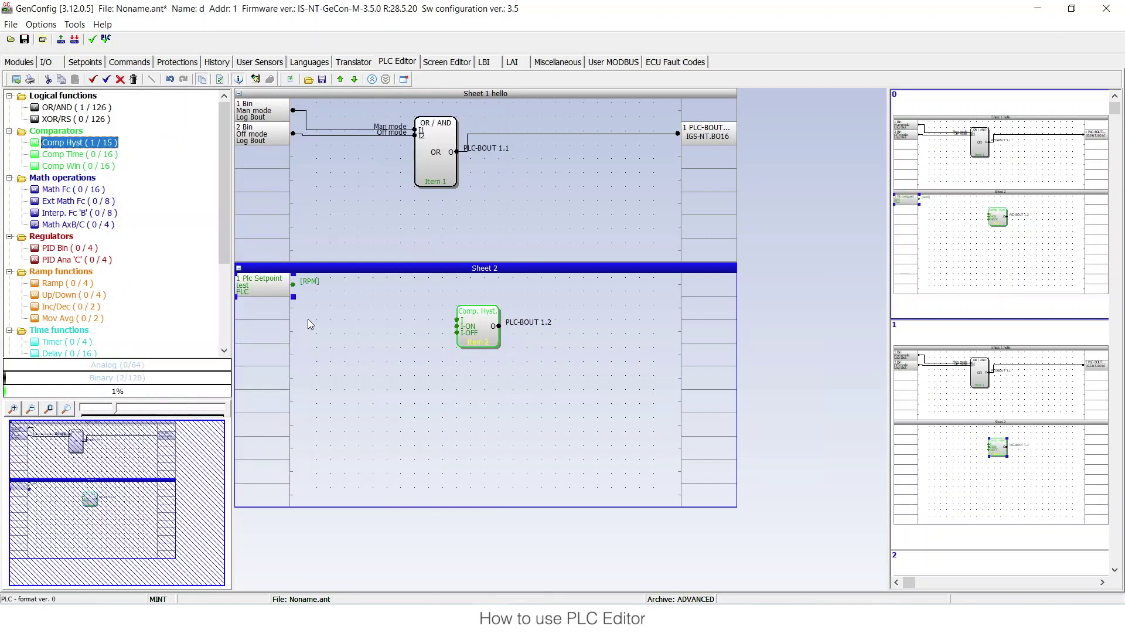
- Connect test to the Comp Hyst input and wire its output to a new PLC output
left_click_drag(292, 285, 457, 320)
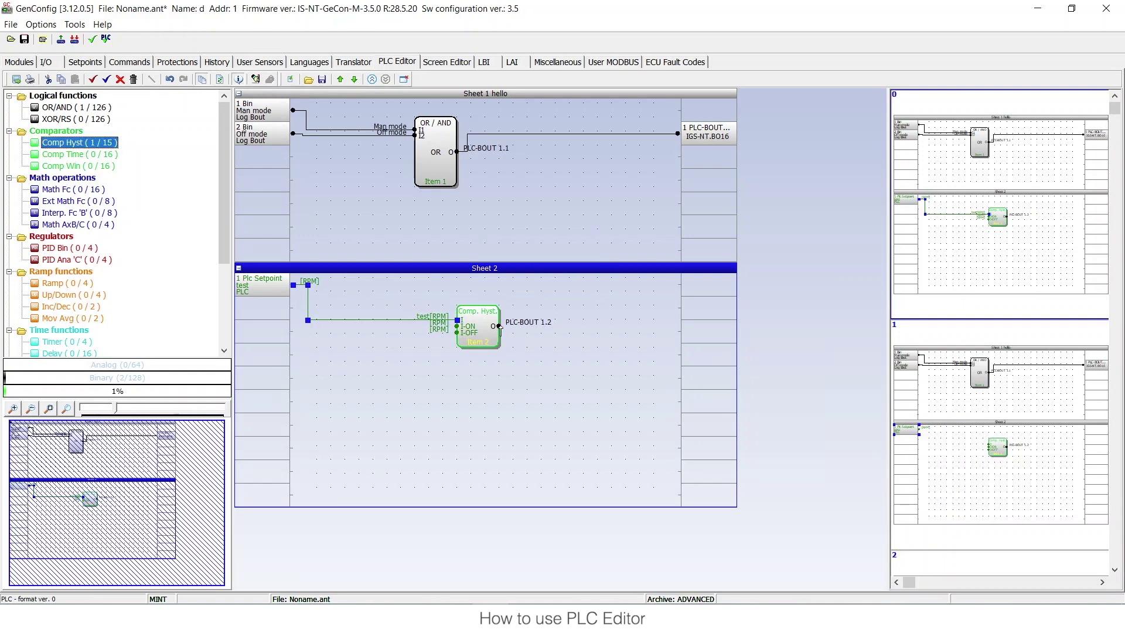
left_click_drag(676, 321, 692, 314)
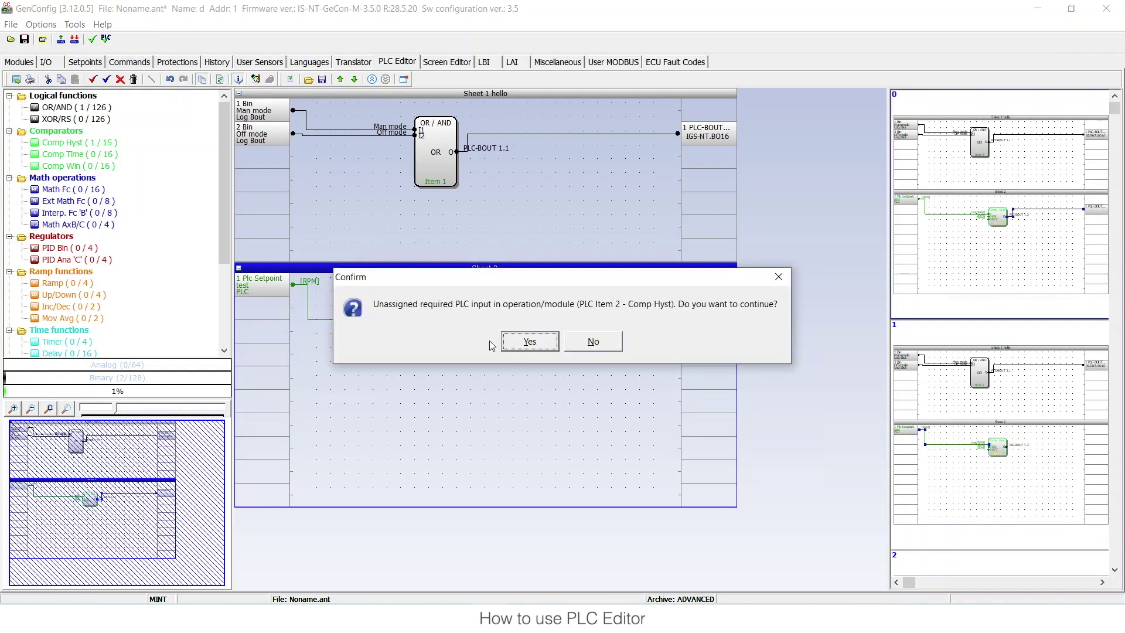
- Accept the unassigned-input and out-of-range warnings, finish programming, and switch to InteliMonitor
left_click(523, 344)
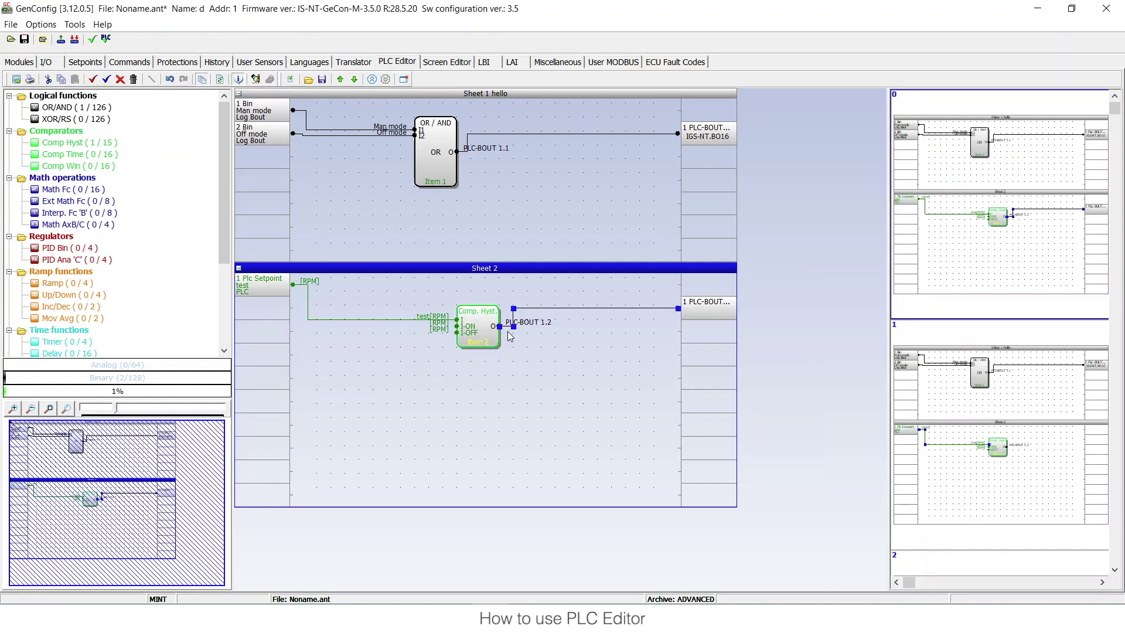
left_click(515, 341)
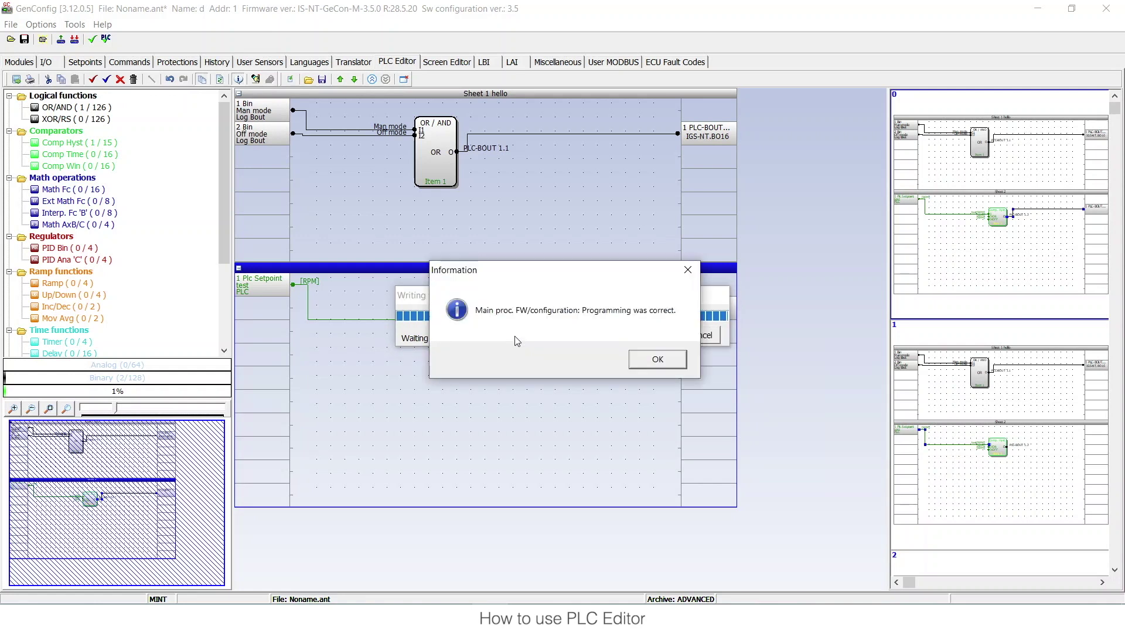
left_click(656, 360)
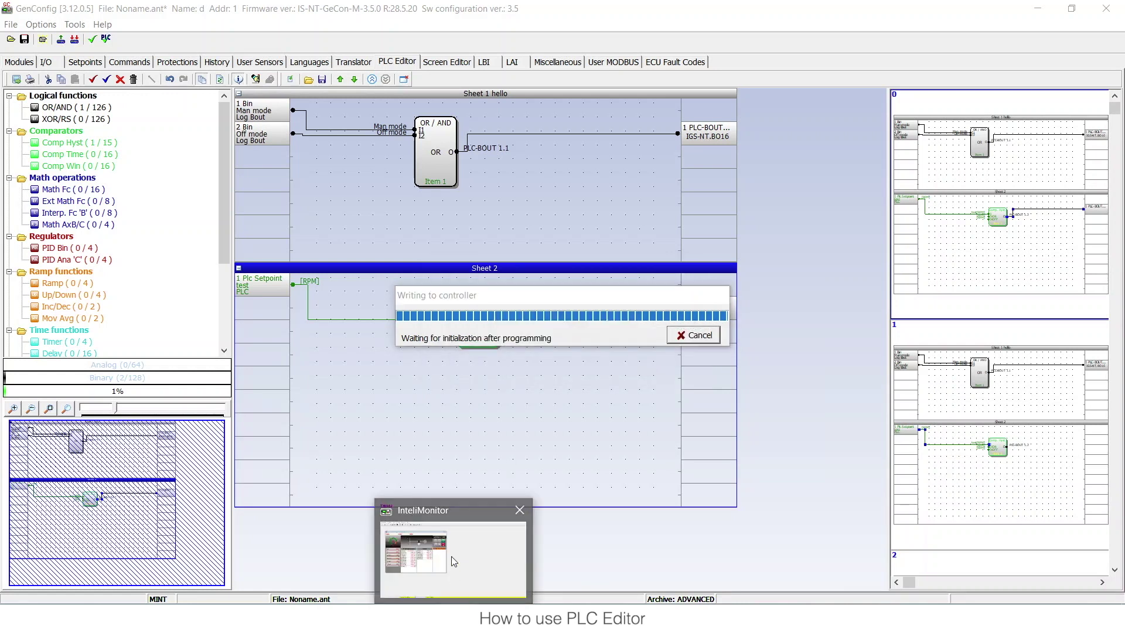
left_click(451, 556)
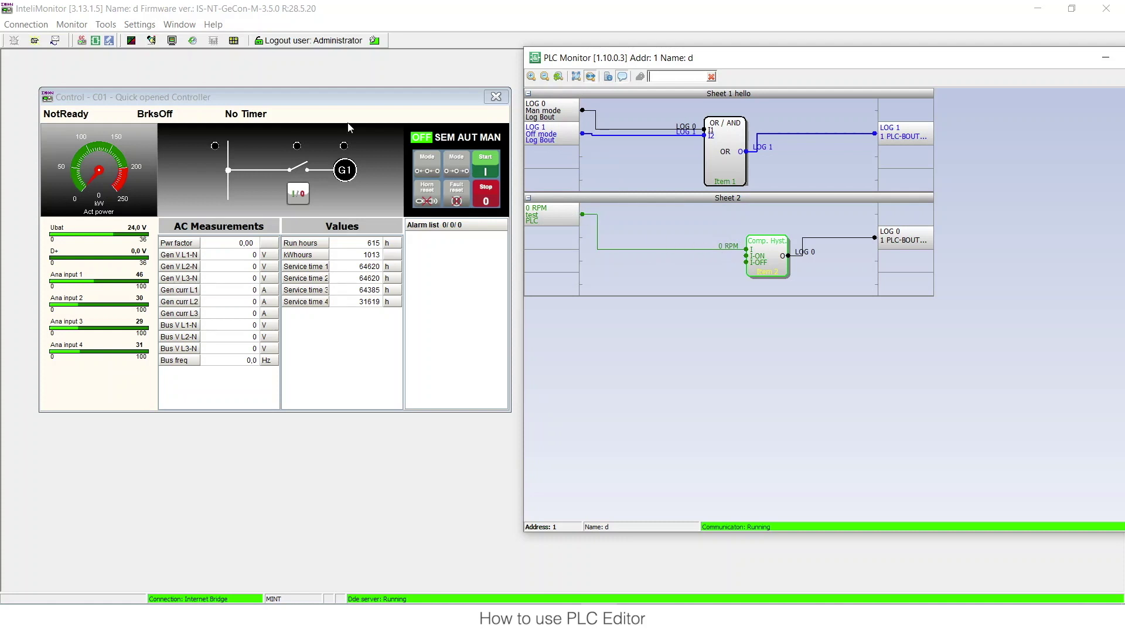
- Open the controller's Setpoints window and move it left beside the PLC Monitor
left_click(152, 41)
left_click_drag(713, 135, 184, 82)
- In the PLC setpoint group, set test's Actual setting to 1500 RPM and watch PLC Monitor
key("alt+Tab")
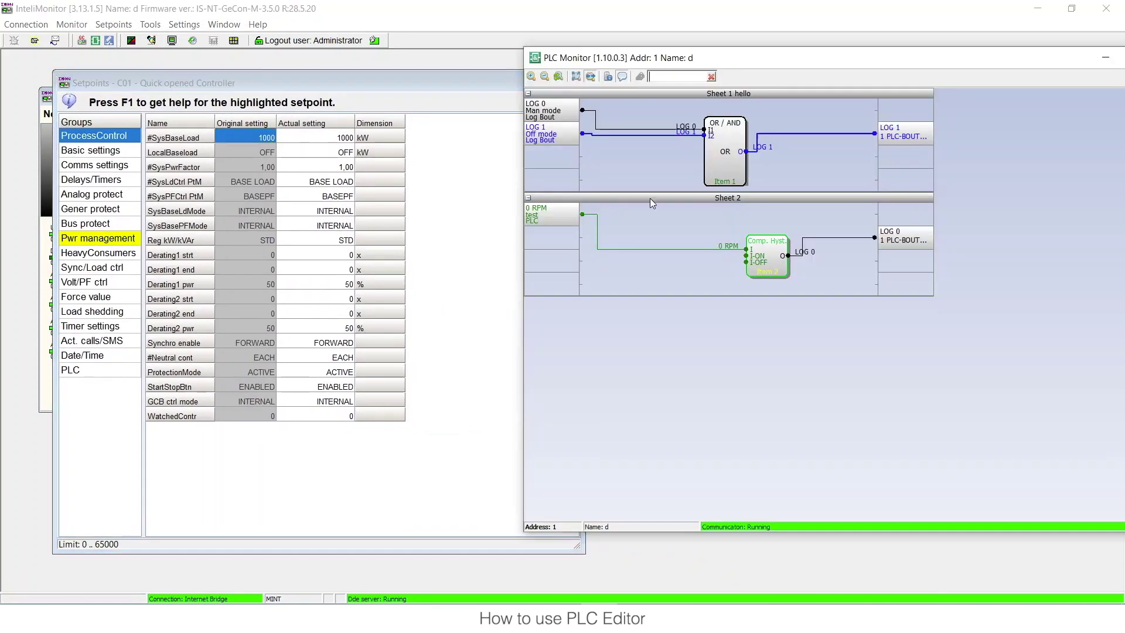
left_click(477, 226)
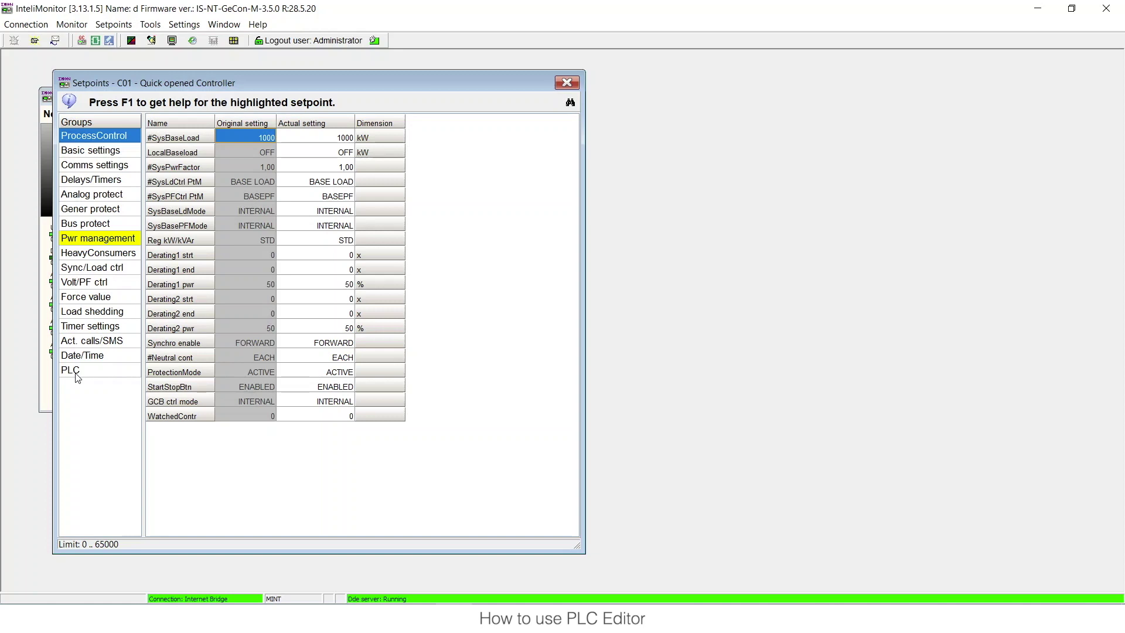
left_click(77, 377)
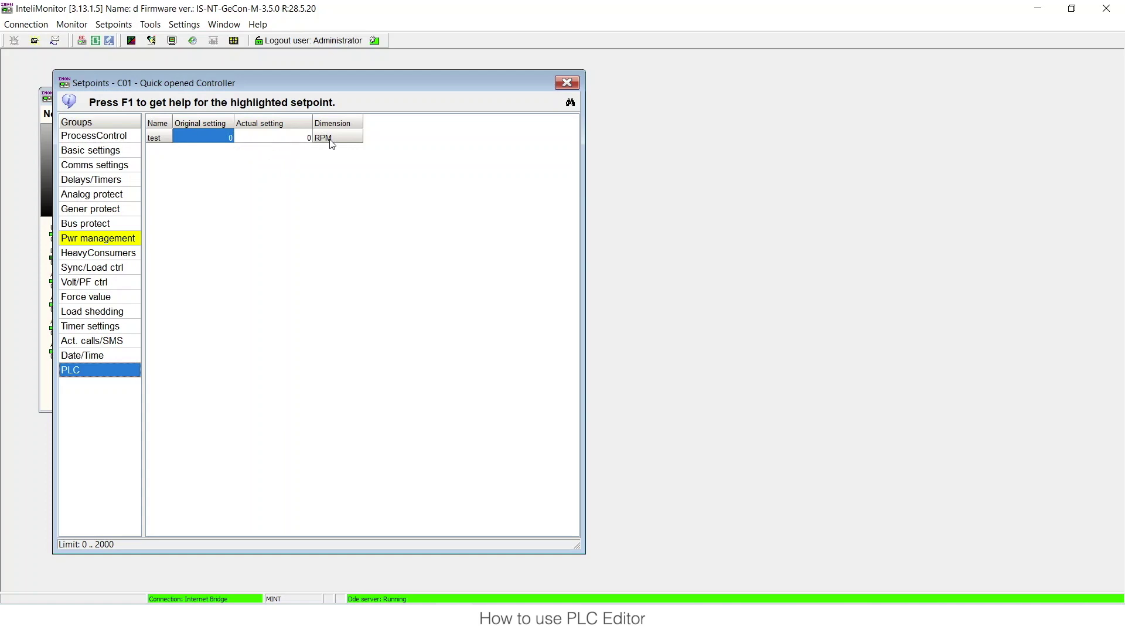
left_click(304, 142)
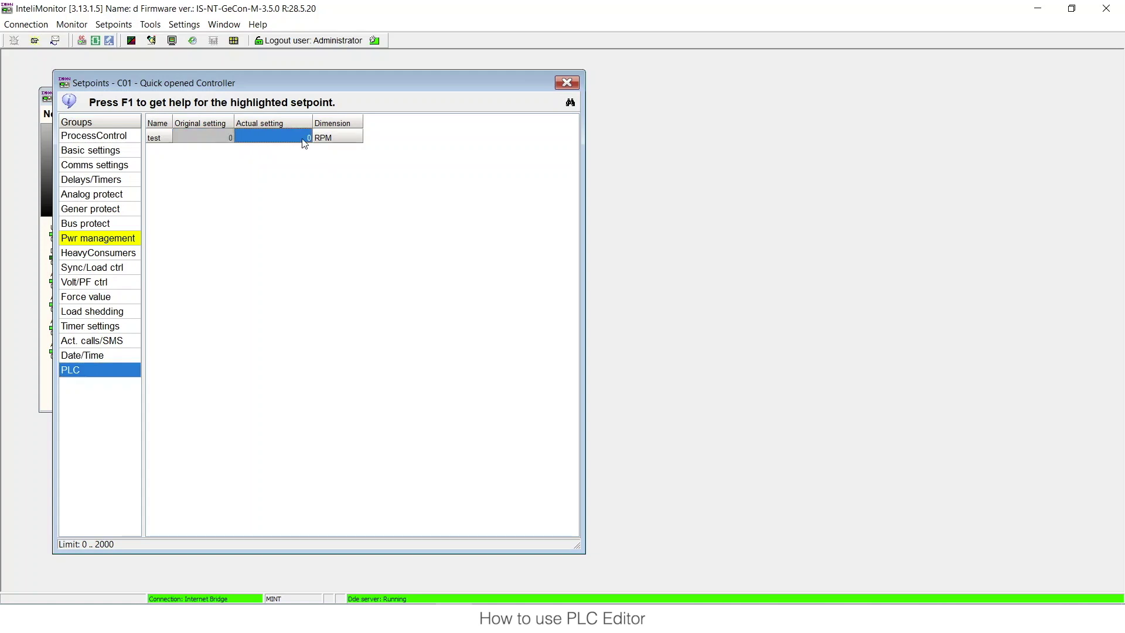
type("1500")
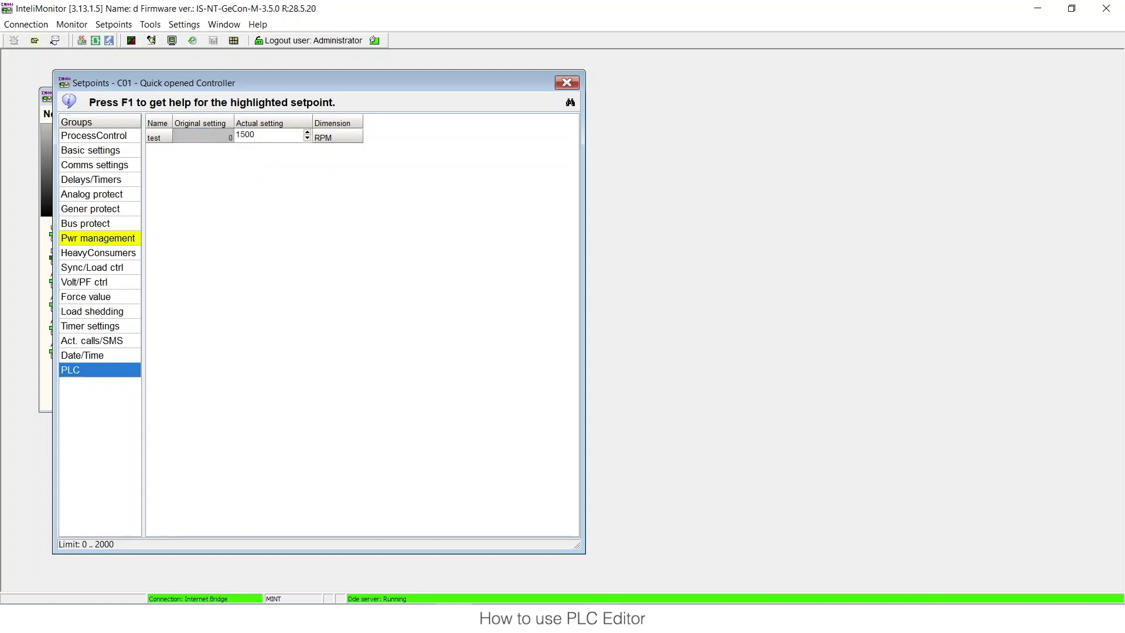
key("alt+Tab")
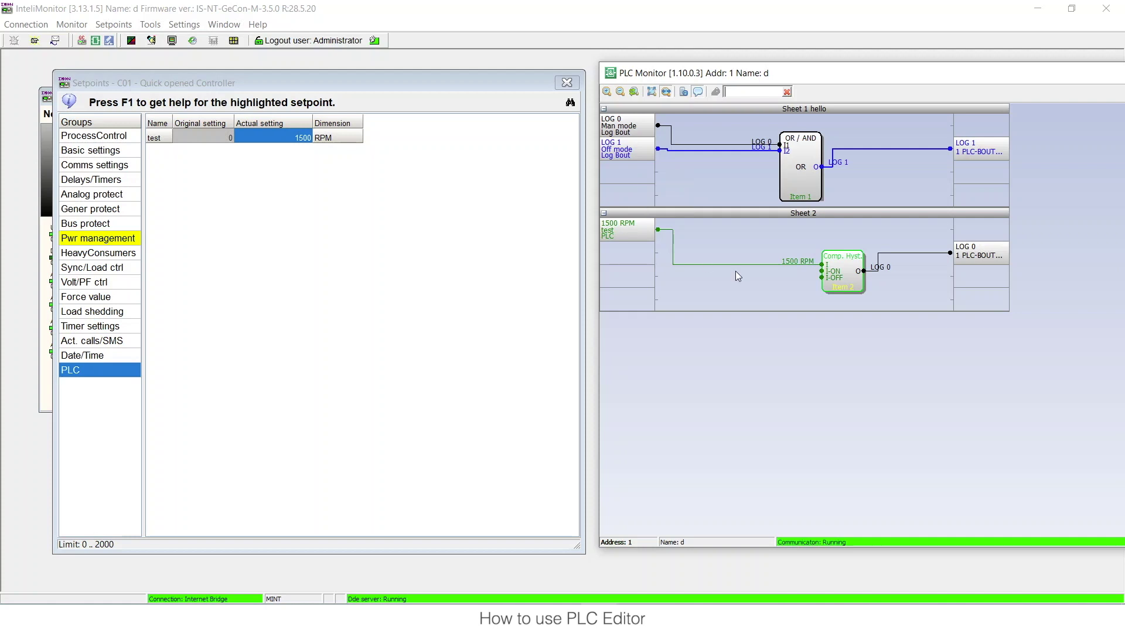
- Change test to 800 RPM, confirm Comp Hyst output stays LOG 0, and return to GenConfig
left_click(307, 145)
type("800")
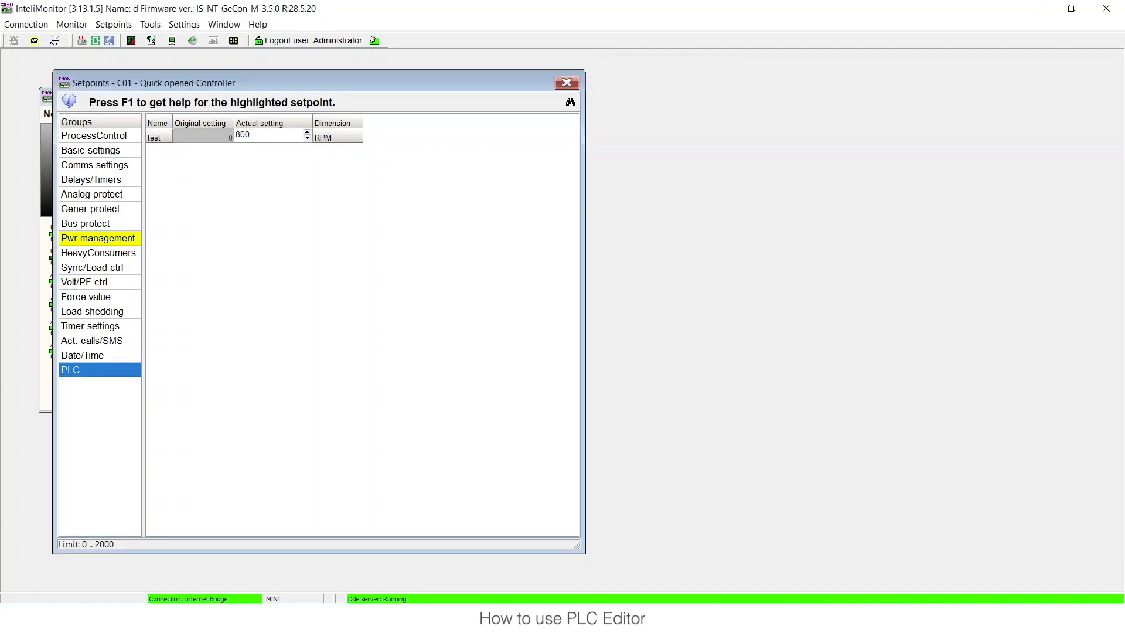
key("Return")
left_click(594, 600)
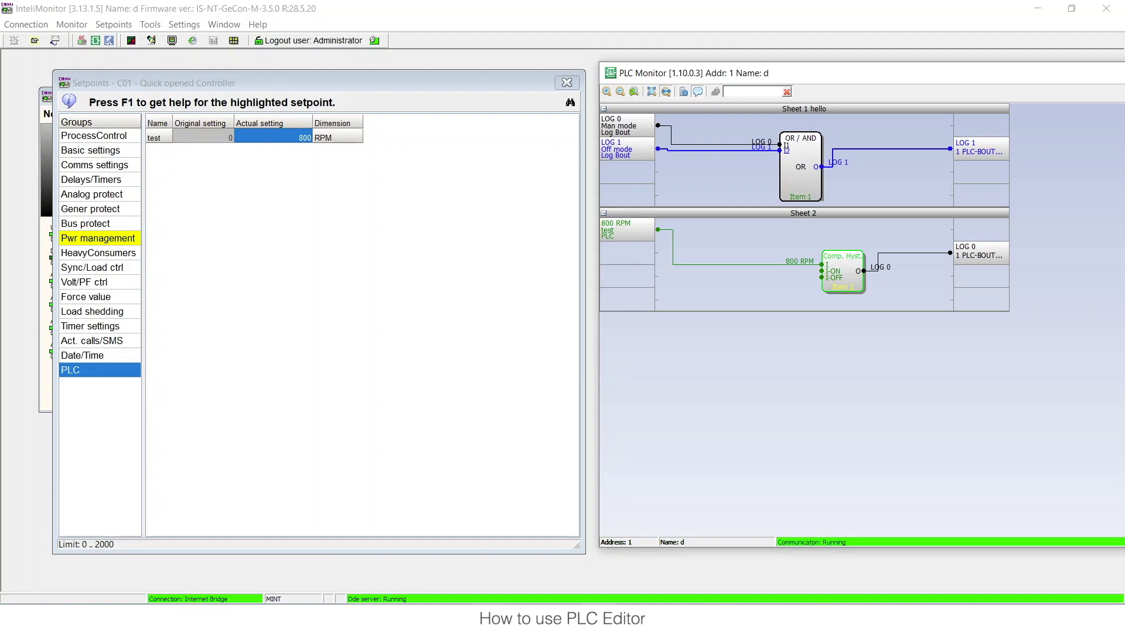
left_click(468, 581)
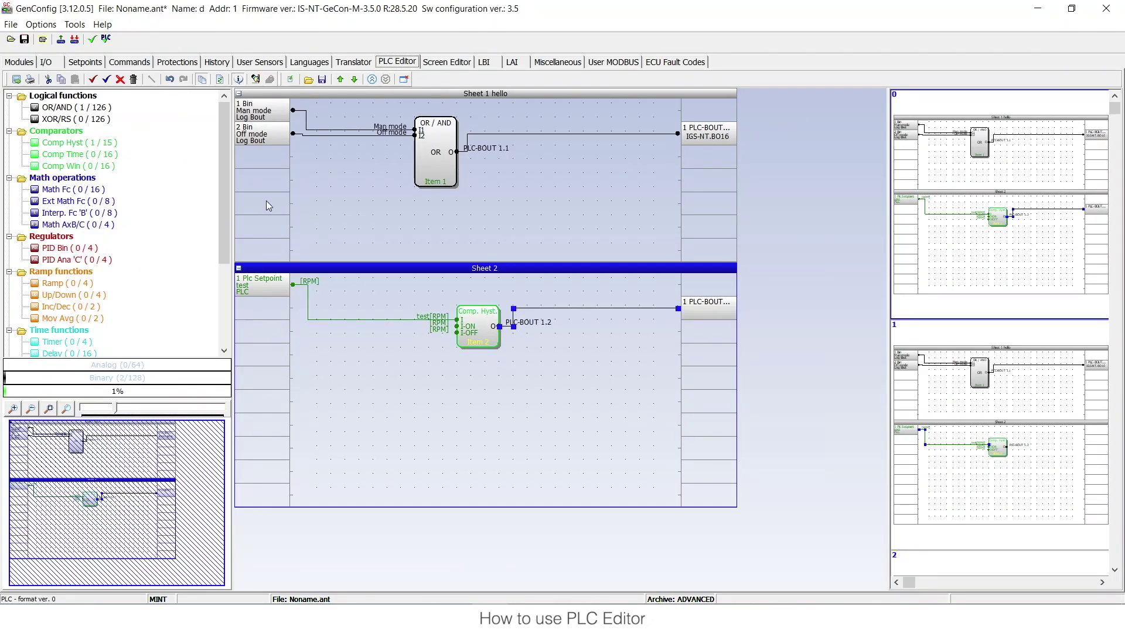
- Inspect the PLC extension module in the Modules tab's extension modules list
left_click(19, 62)
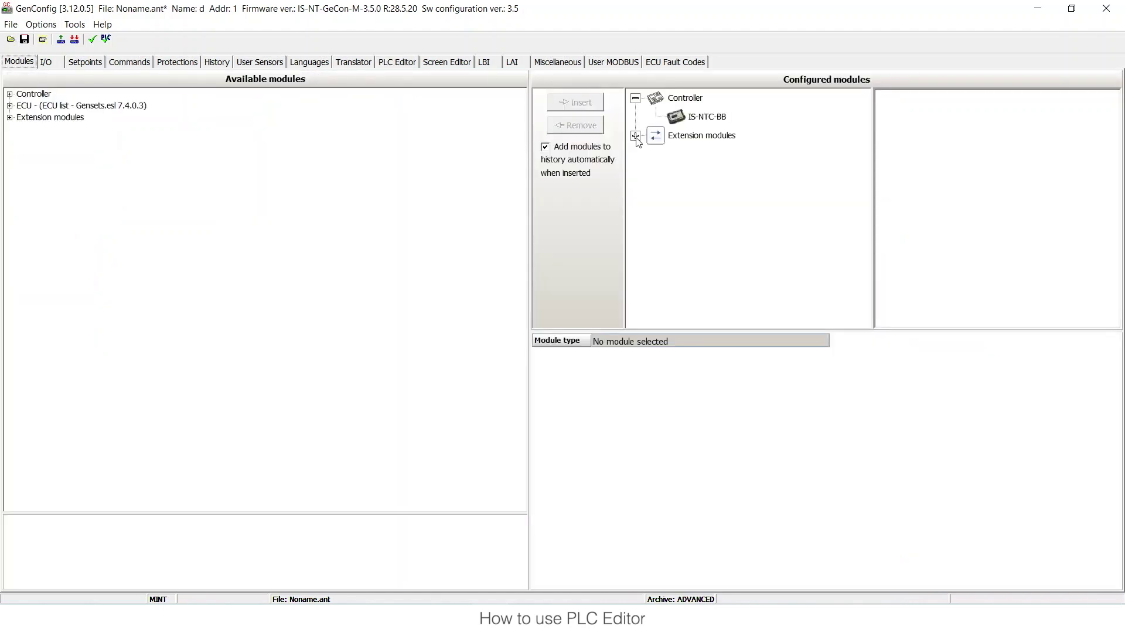
left_click(636, 136)
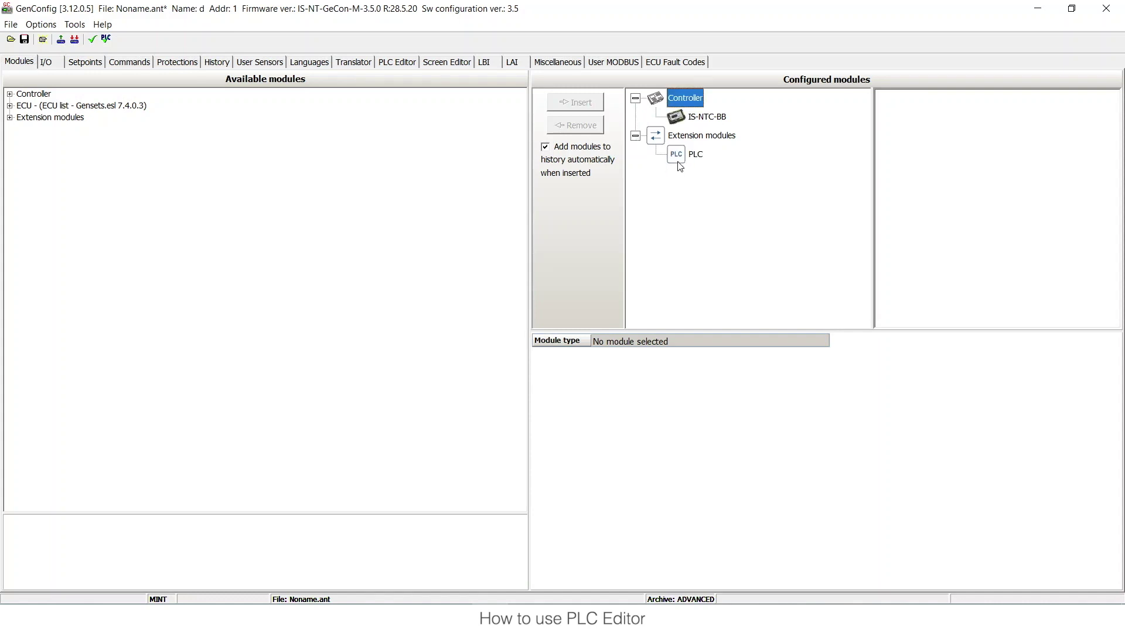
left_click(678, 161)
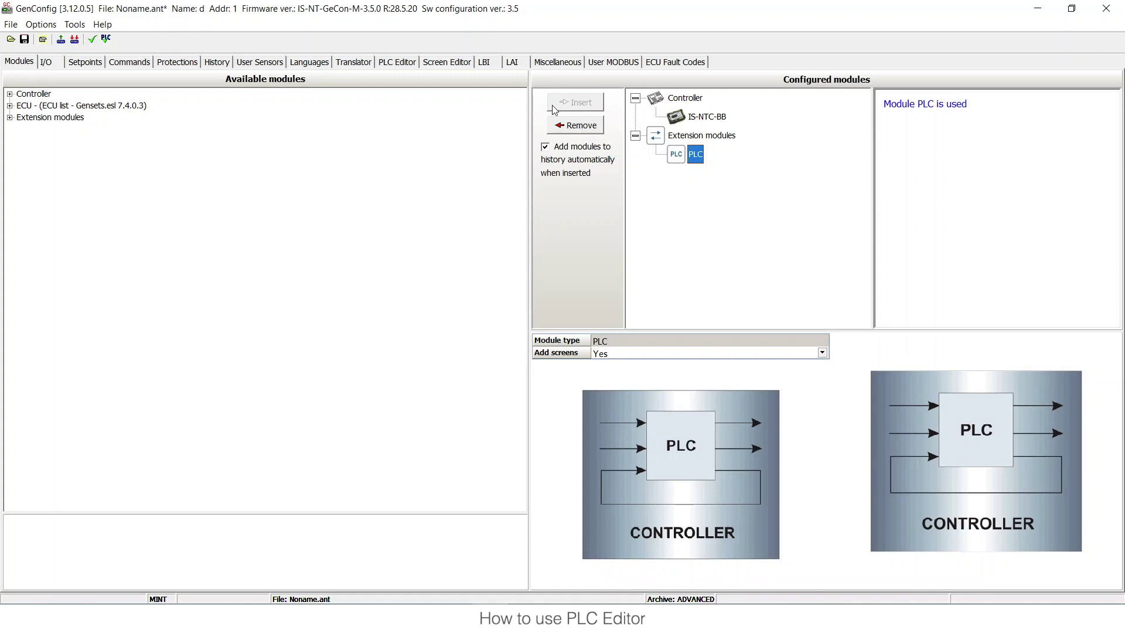
- Place a Mov Avg block from Ramp functions on Sheet 2 below Comp Hyst
left_click(417, 63)
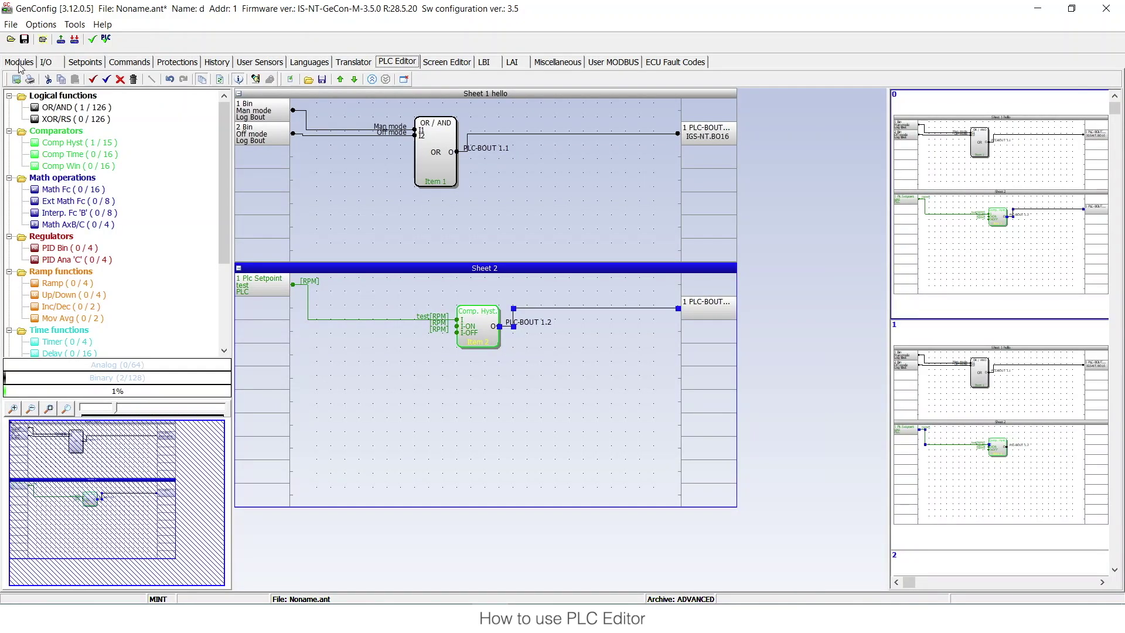
left_click(19, 63)
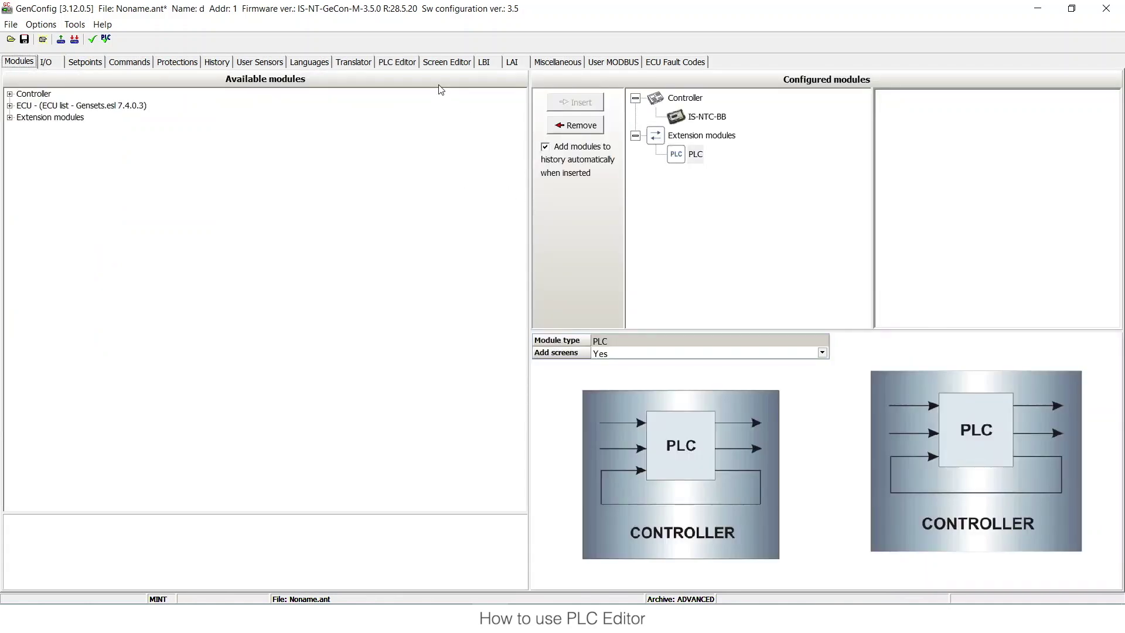
left_click(392, 64)
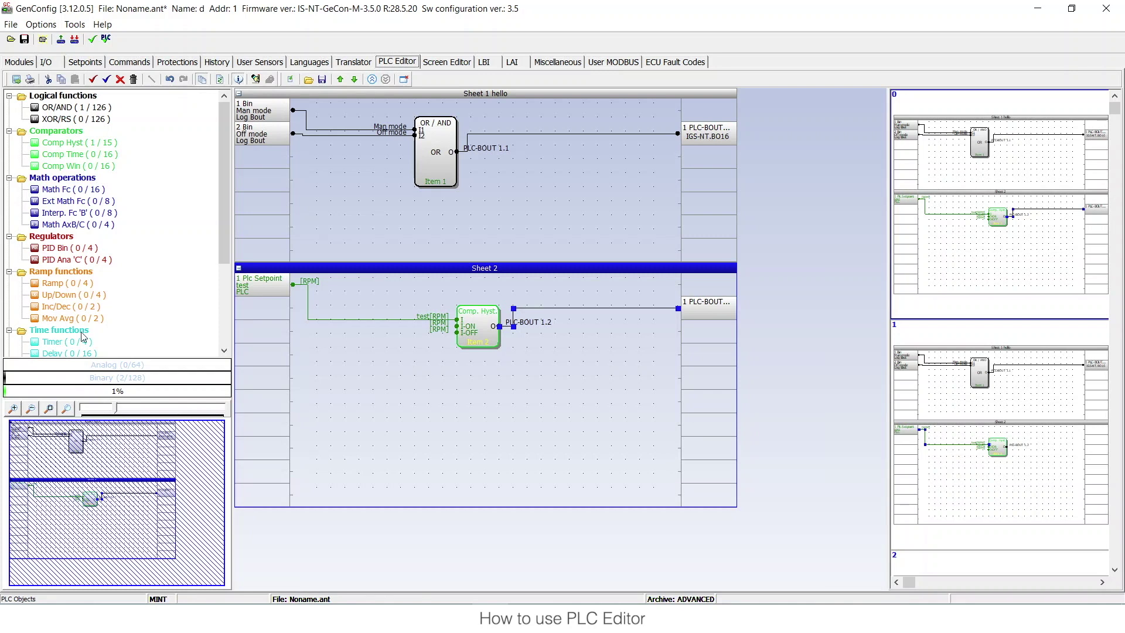
left_click_drag(69, 319, 437, 421)
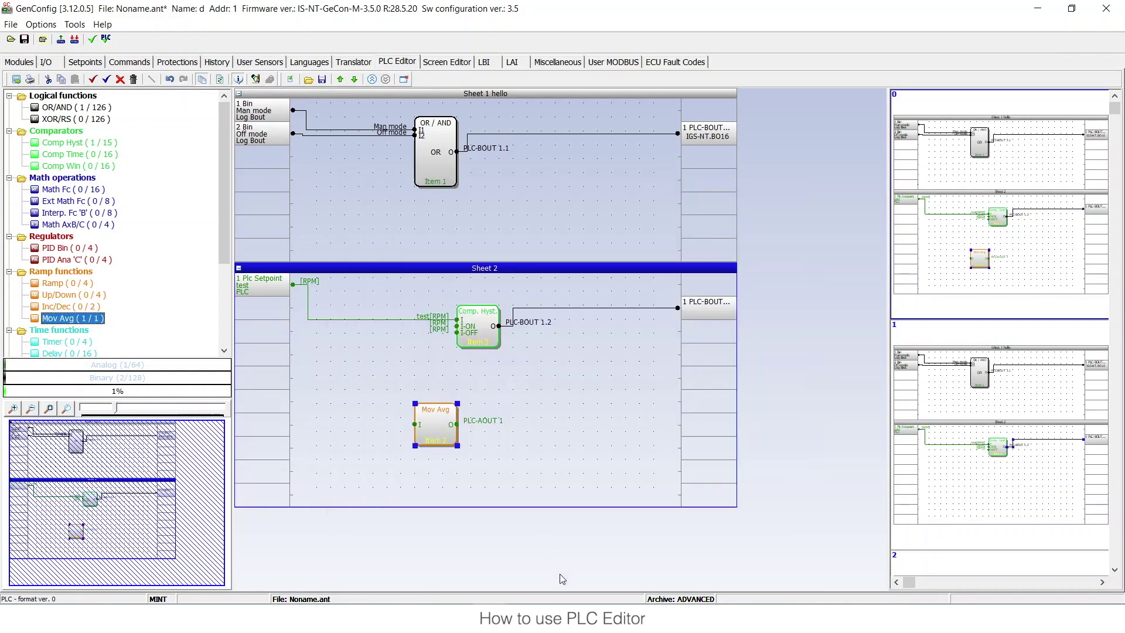
- Read the Moving average help page in a maximized HTML Help window, then close it
left_click(554, 550)
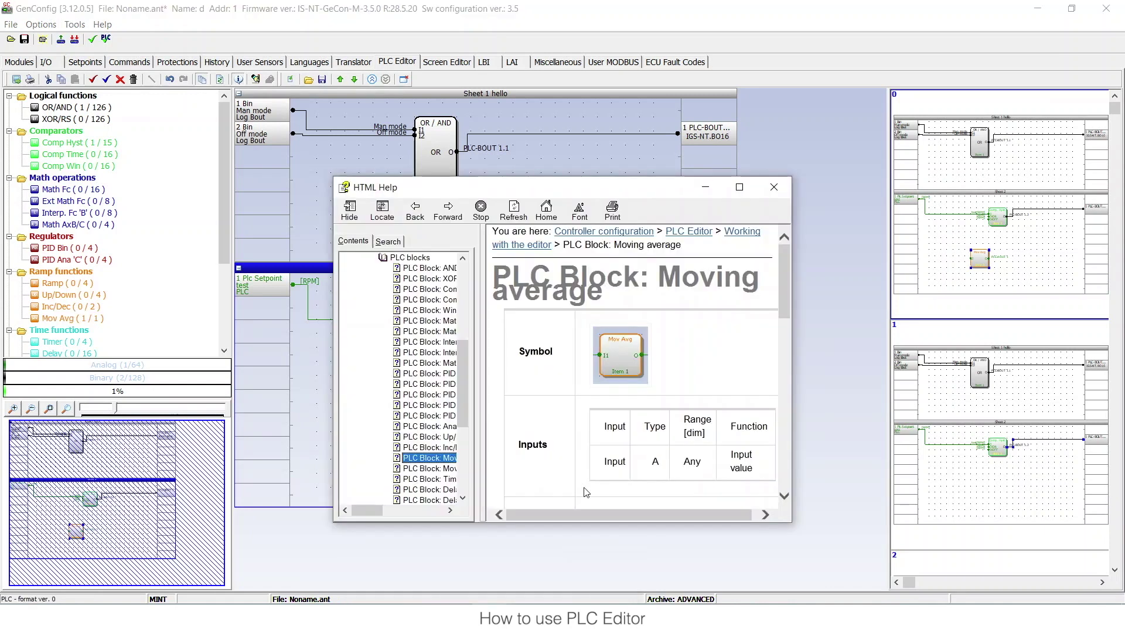
left_click(737, 188)
scroll(615, 245, "down", 3)
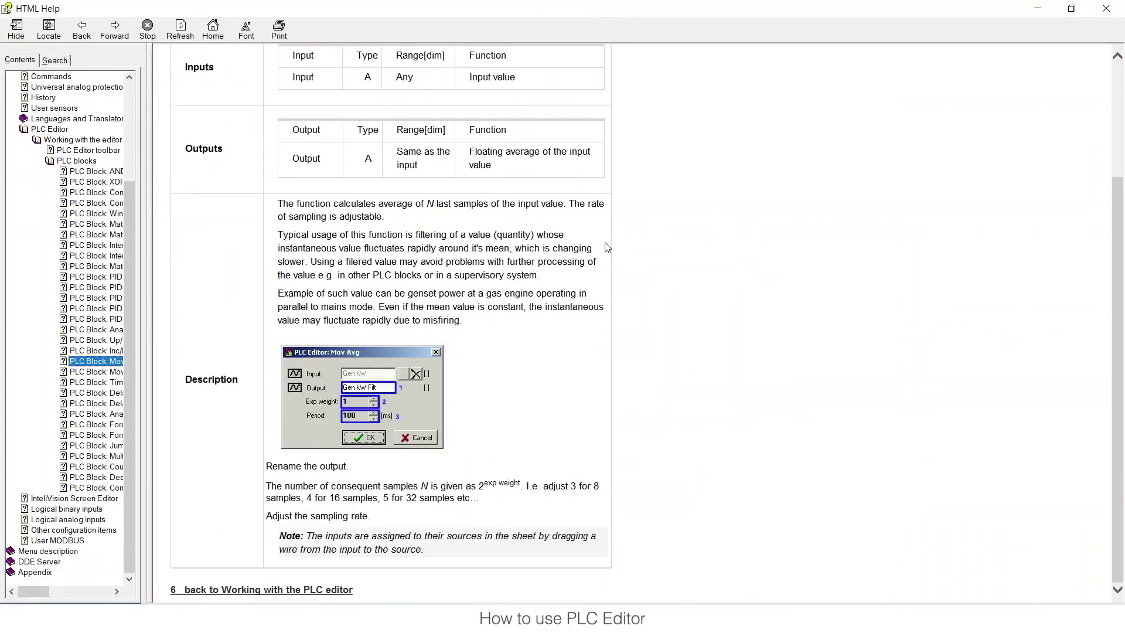
scroll(606, 246, "up", 3)
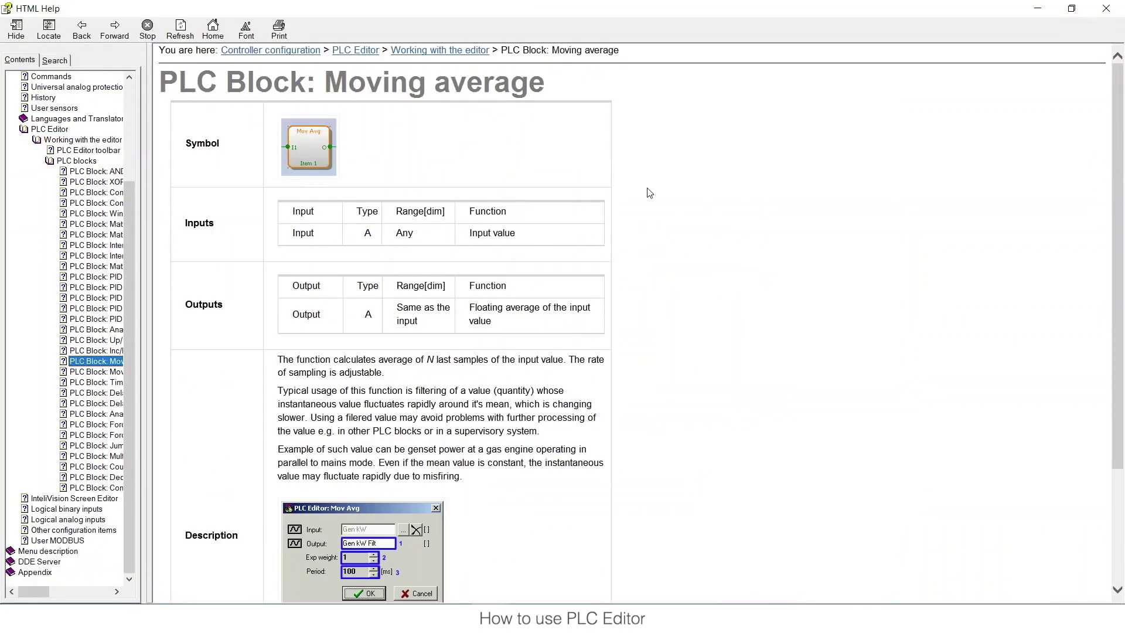
left_click(1105, 9)
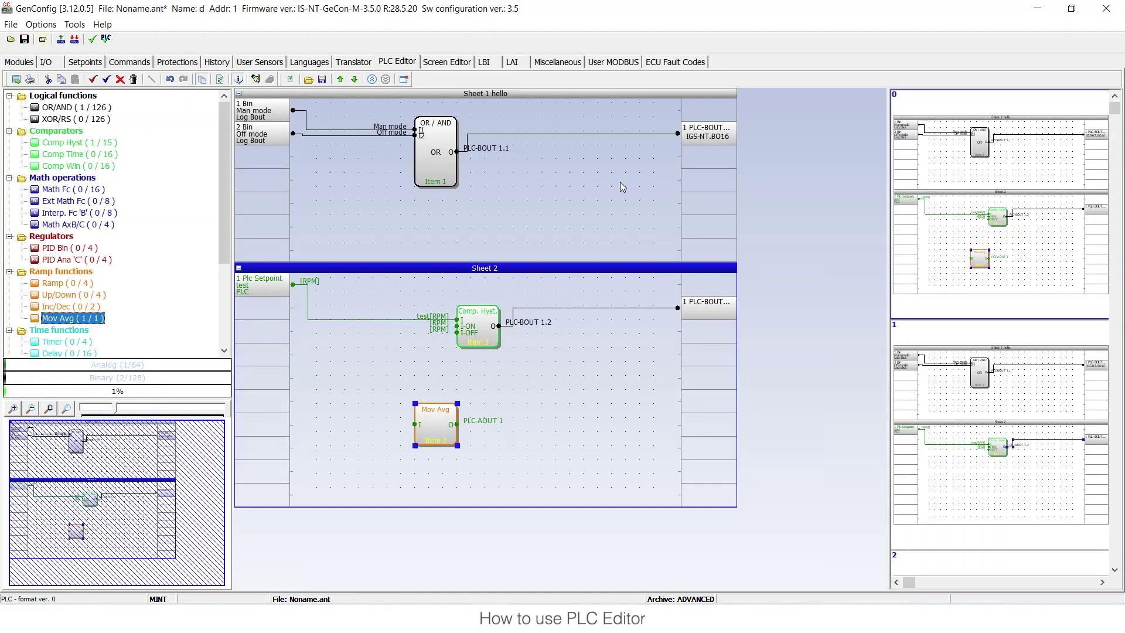